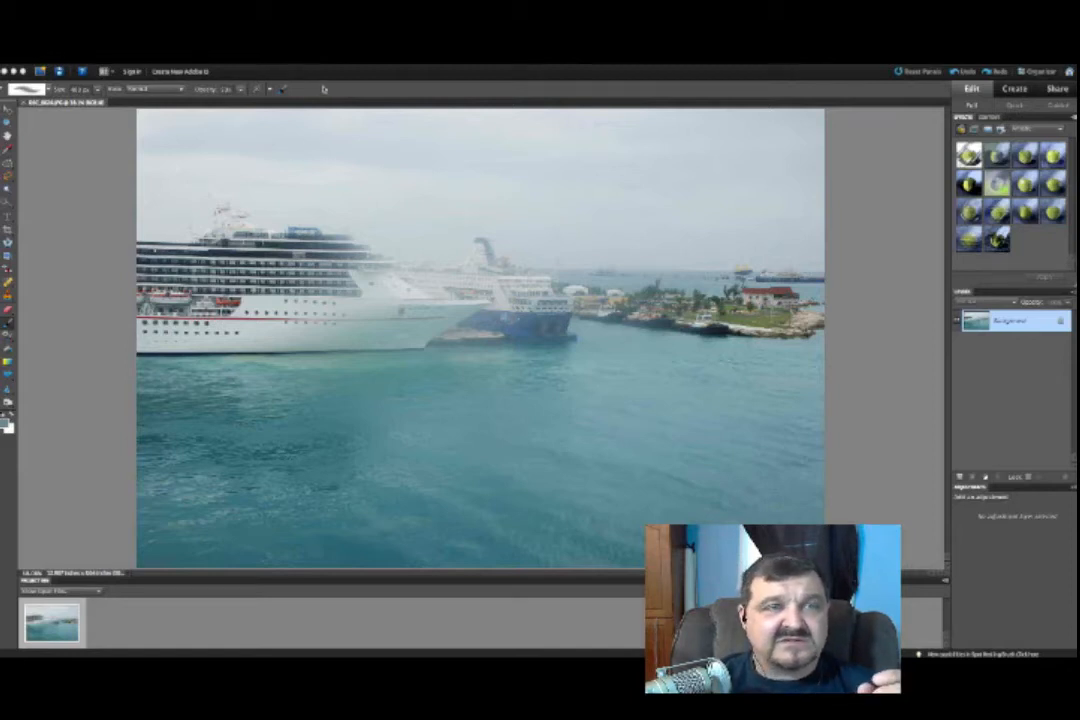
left_click(276, 74)
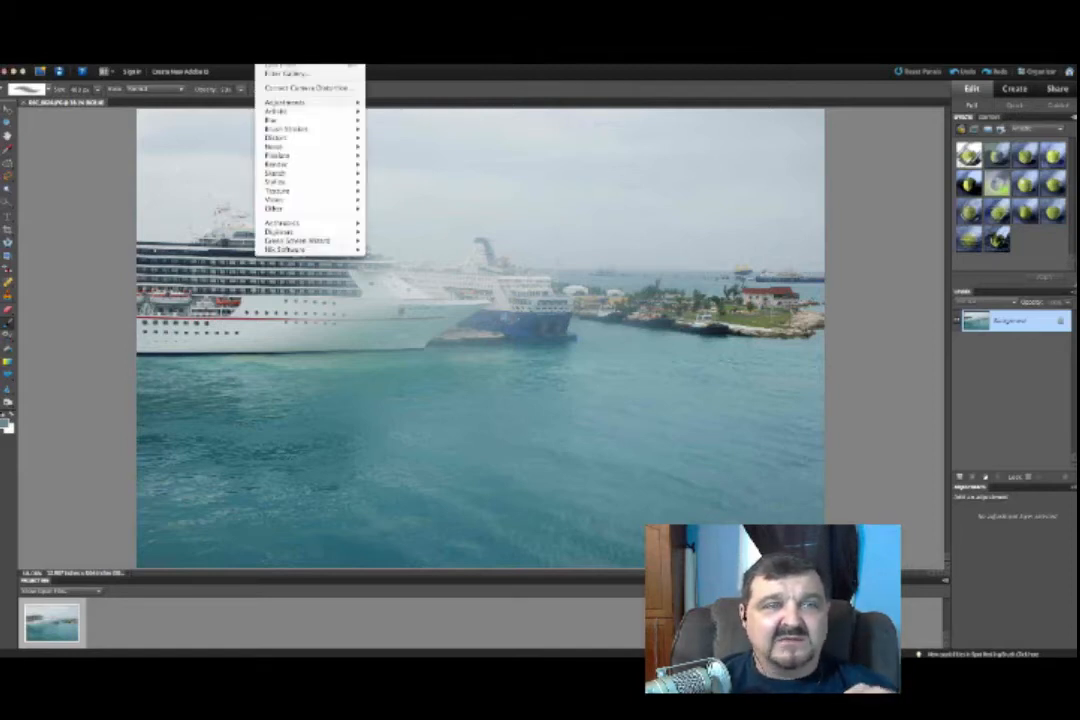
mouse_move(294, 156)
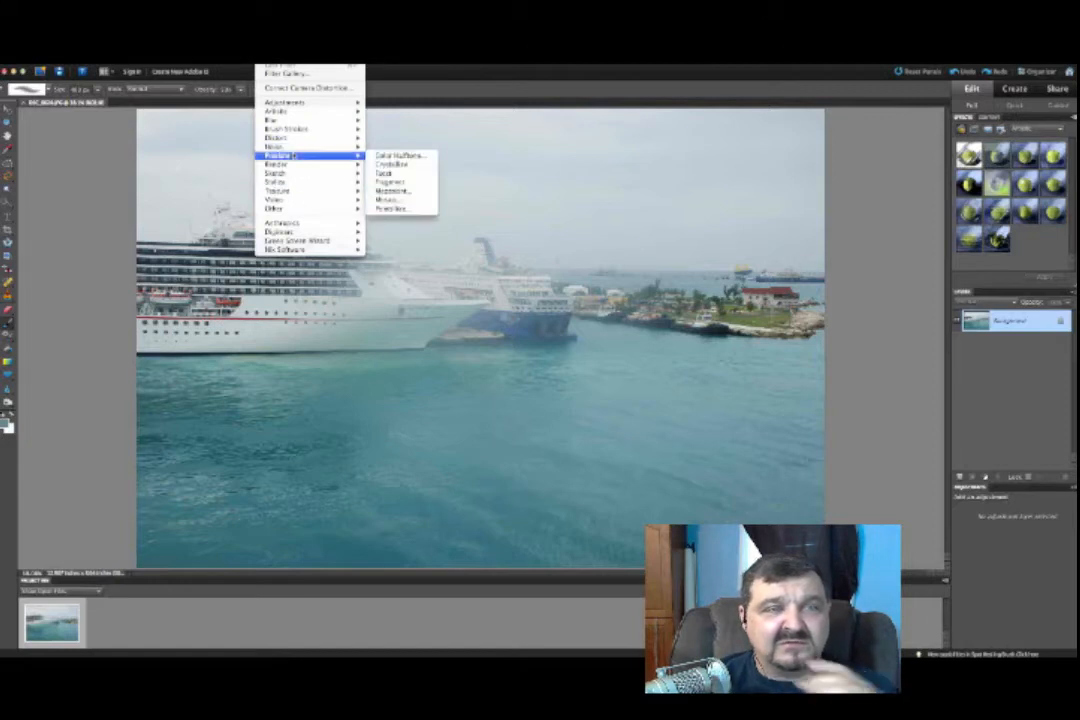
mouse_move(294, 112)
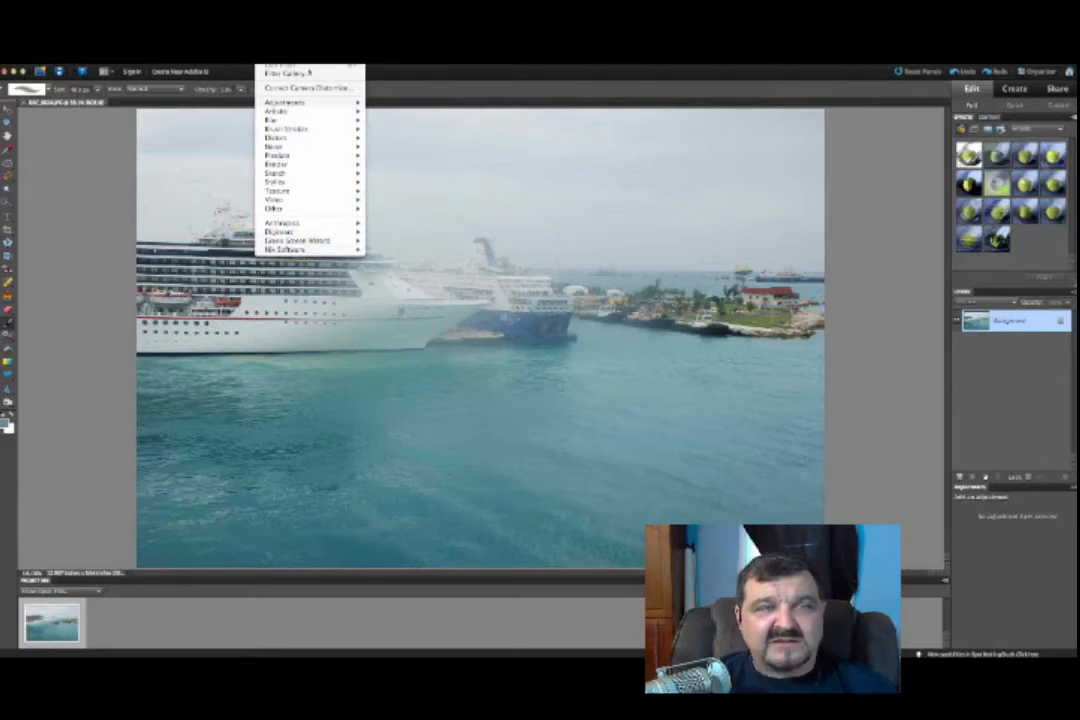
left_click(467, 104)
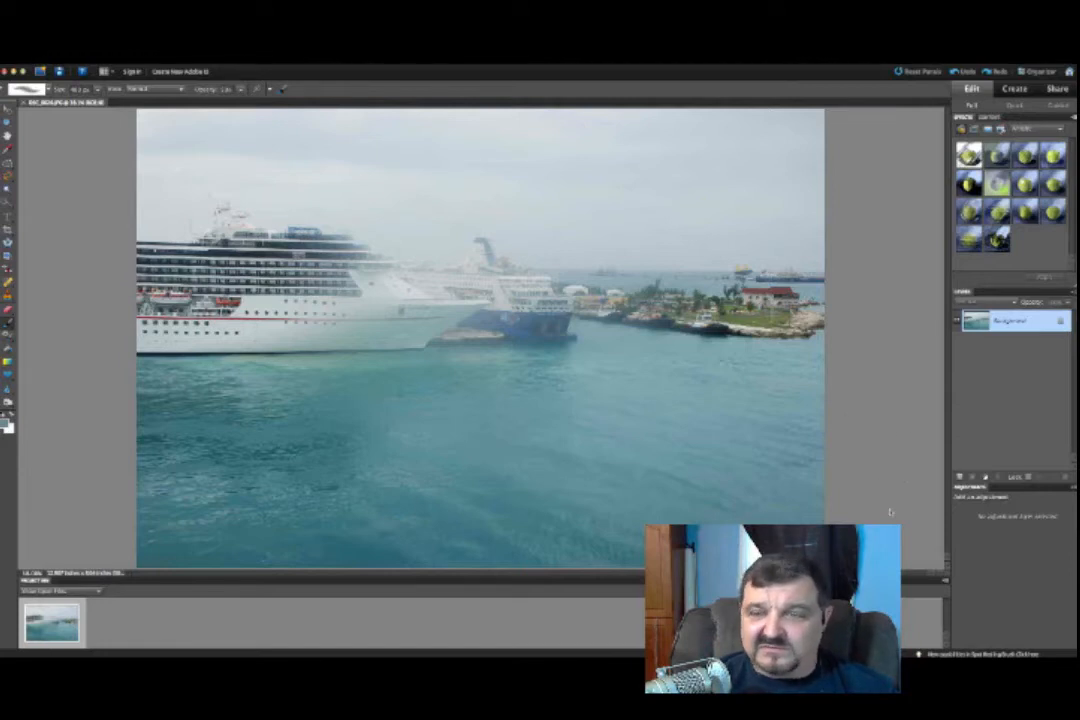
Add a Photo Filter adjustment layer above the Background and apply Cooling Filter (LBB).
left_click(987, 479)
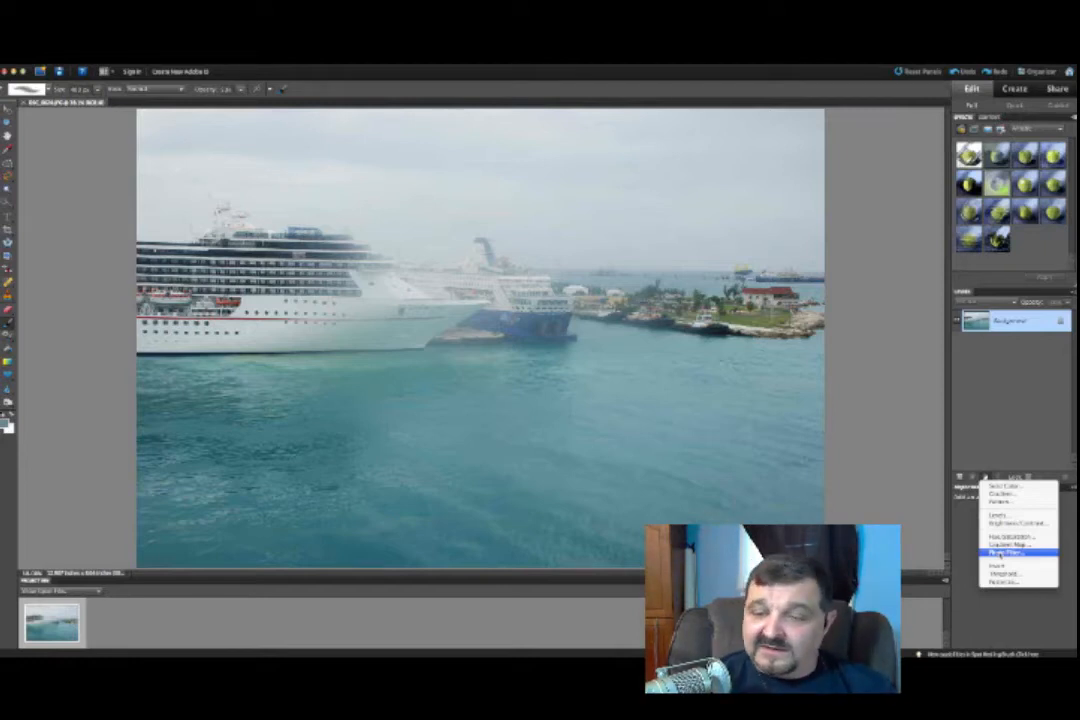
left_click(1000, 553)
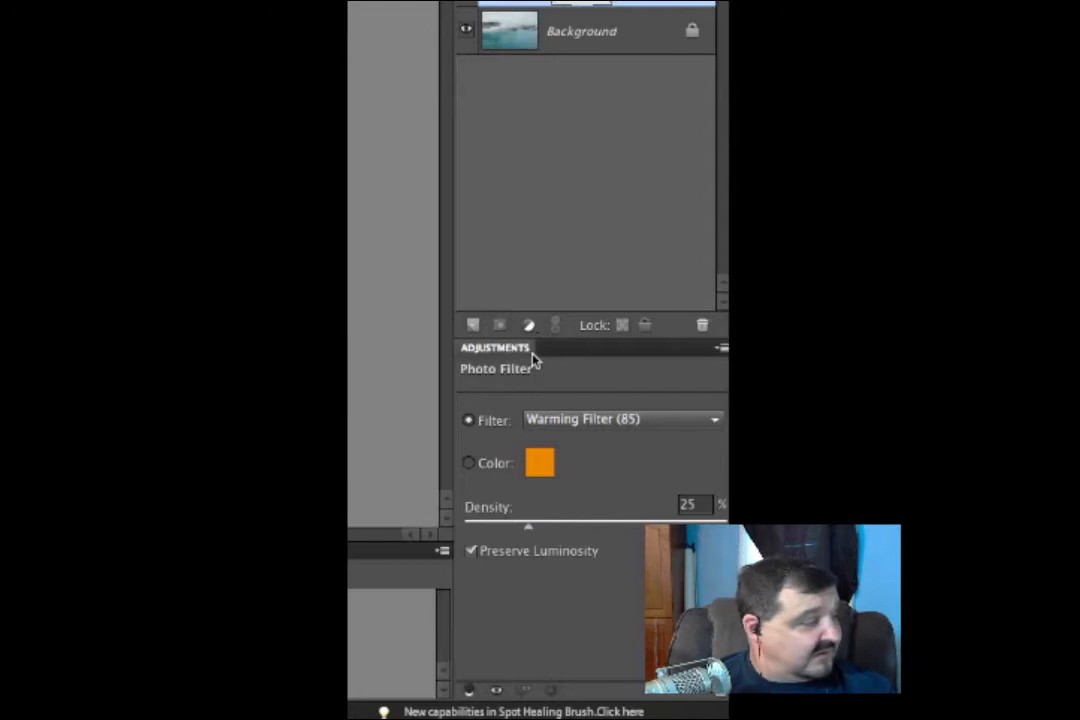
left_click(569, 421)
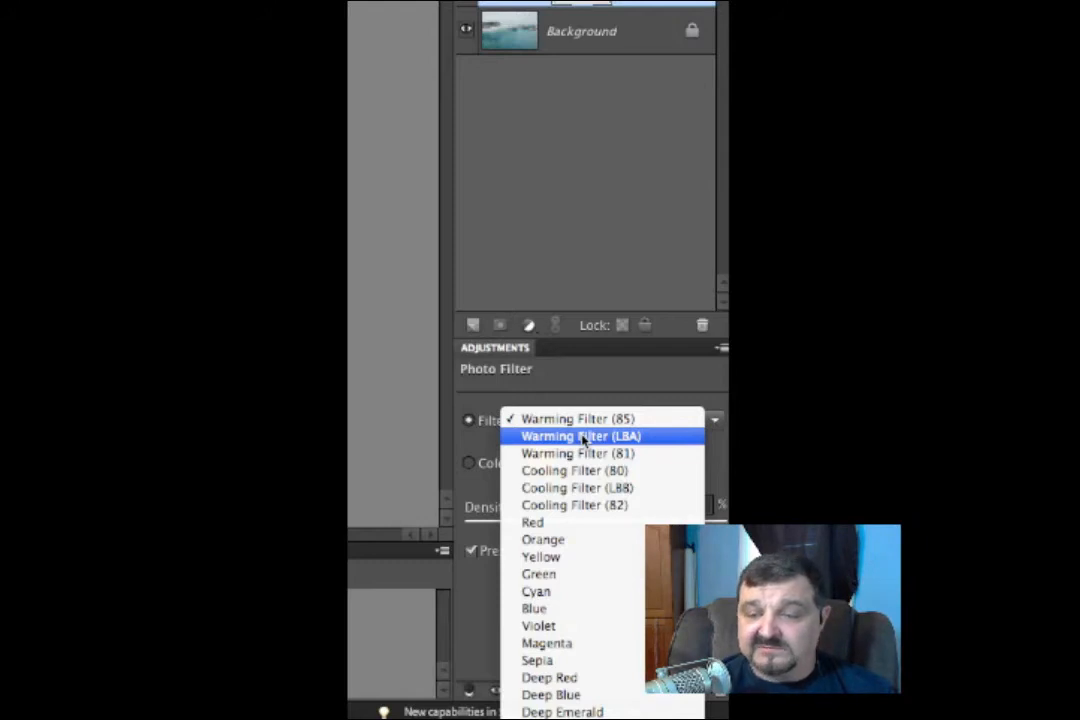
left_click(577, 488)
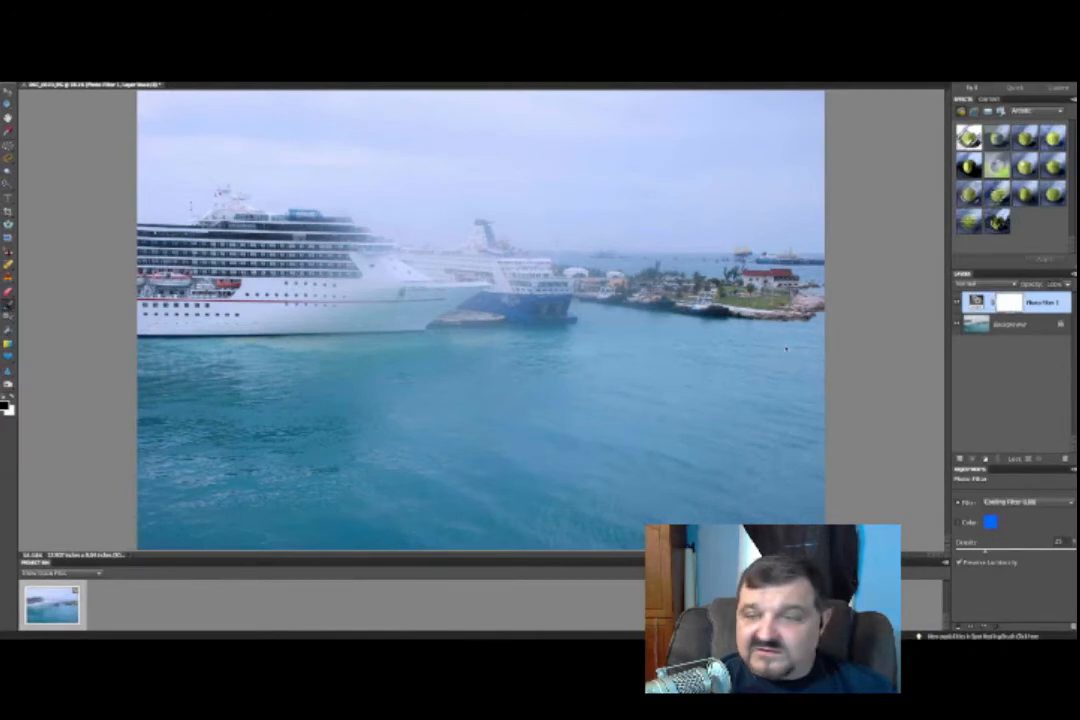
Try Cooling Filter (82) and Cooling Filter (80) on the Photo Filter adjustment layer.
left_click(1009, 505)
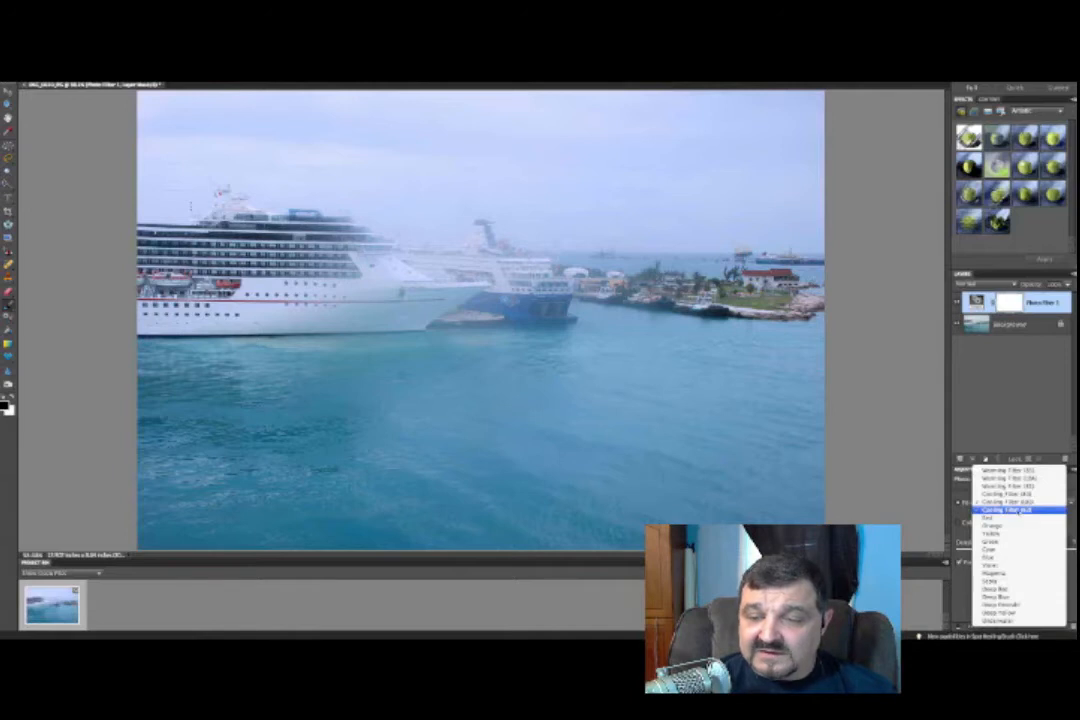
left_click(1022, 510)
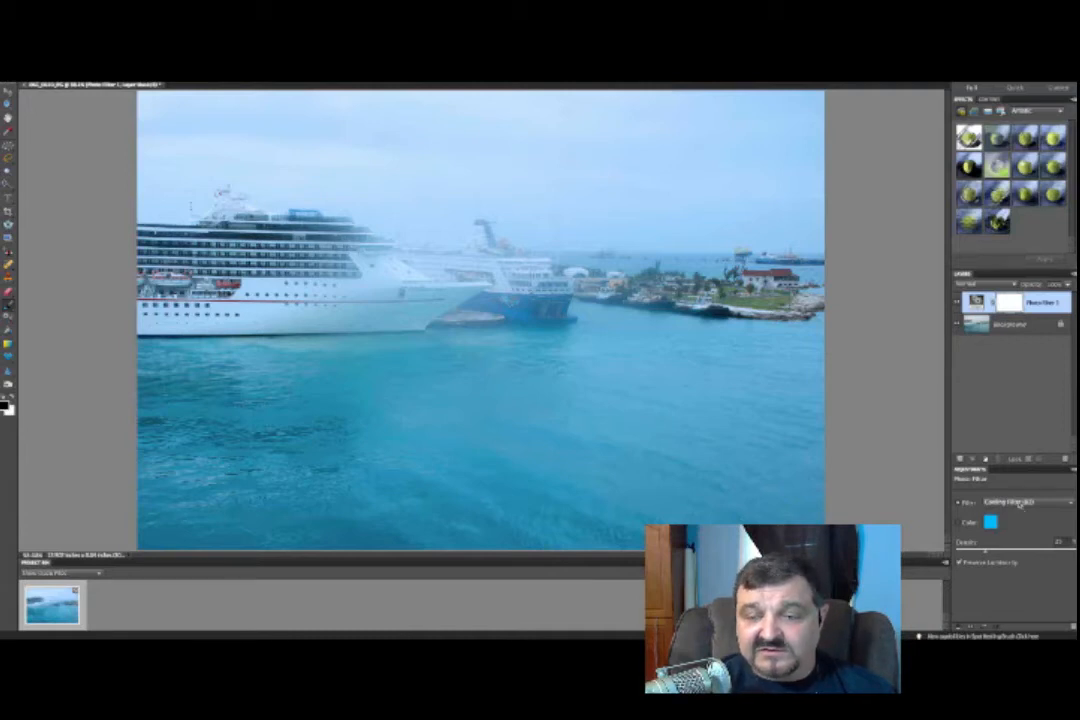
left_click(1020, 505)
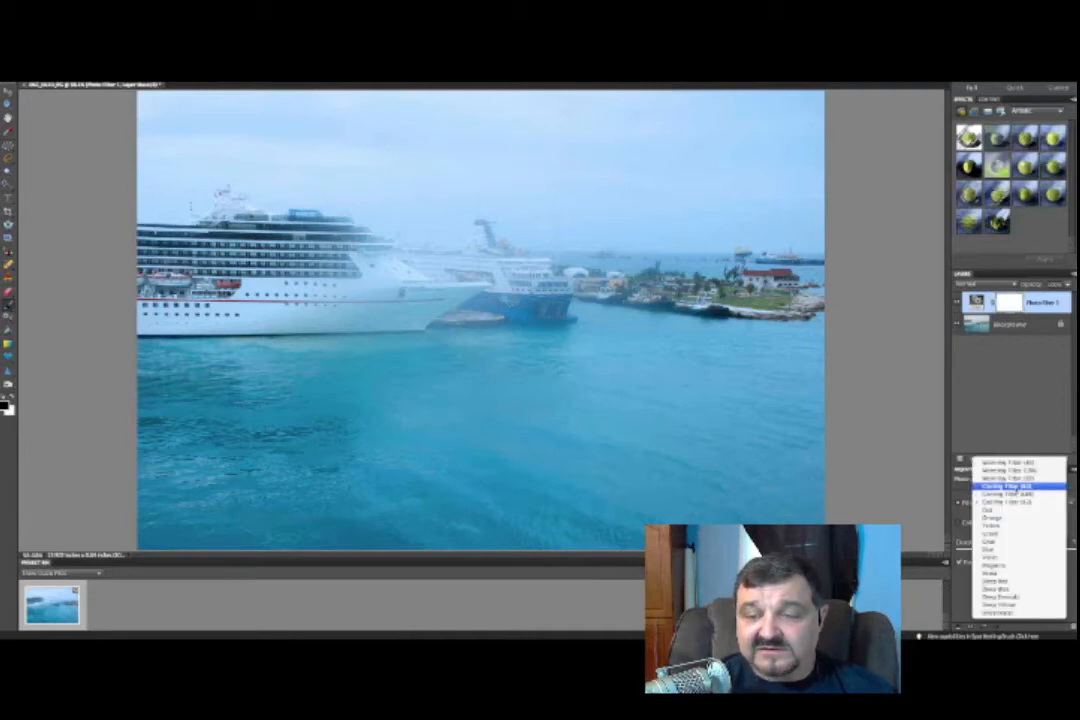
left_click(1008, 486)
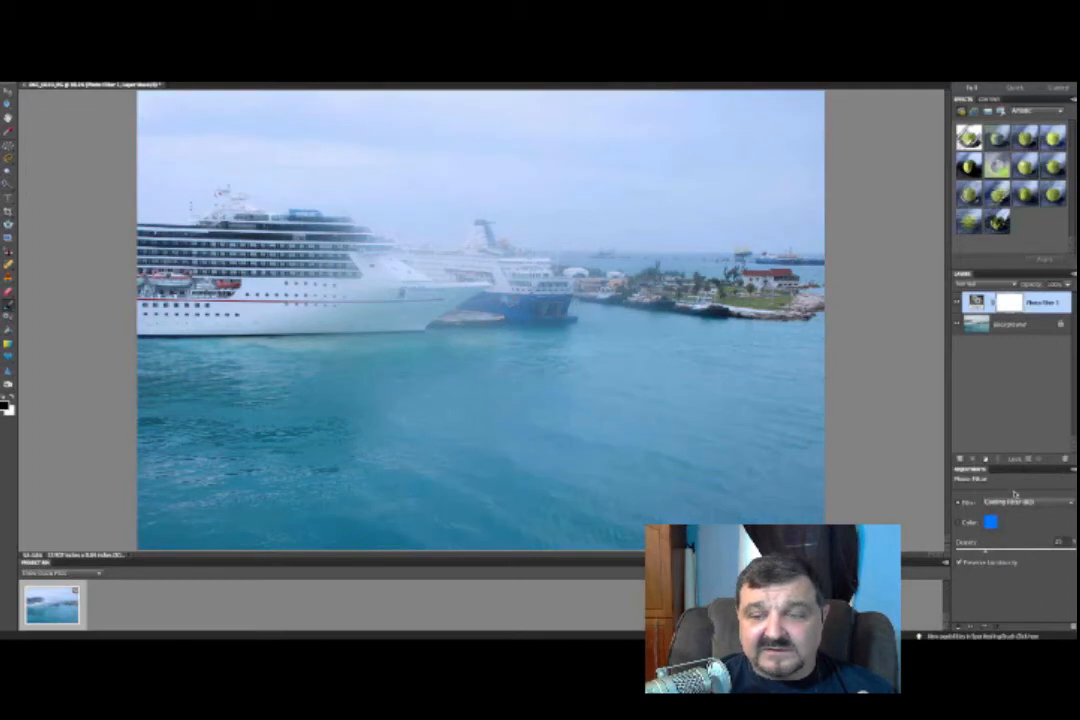
Try the three warming presets, Warming Filter (85), (LBA) and (81), on the Photo Filter layer.
left_click(1015, 500)
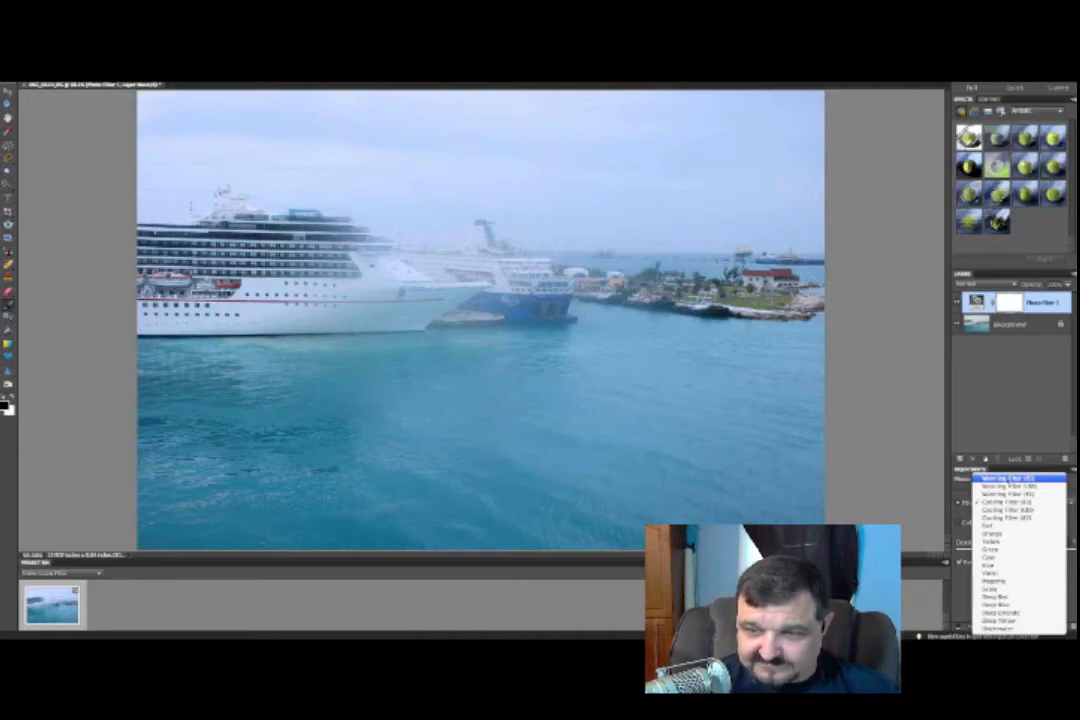
left_click(1008, 479)
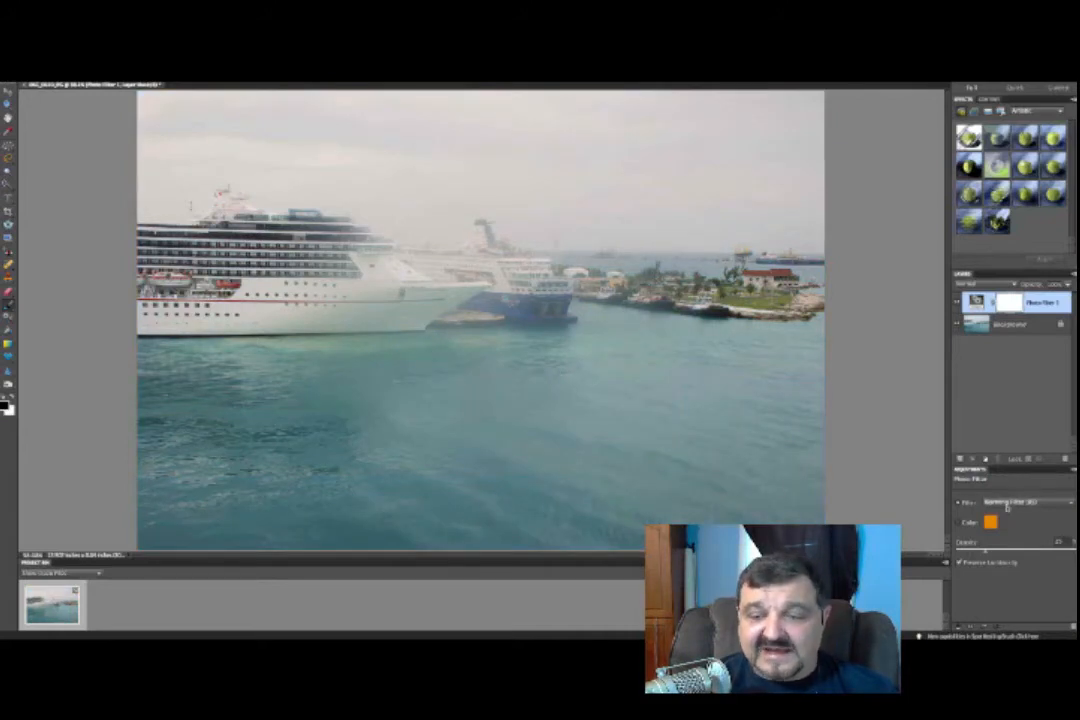
left_click(1000, 504)
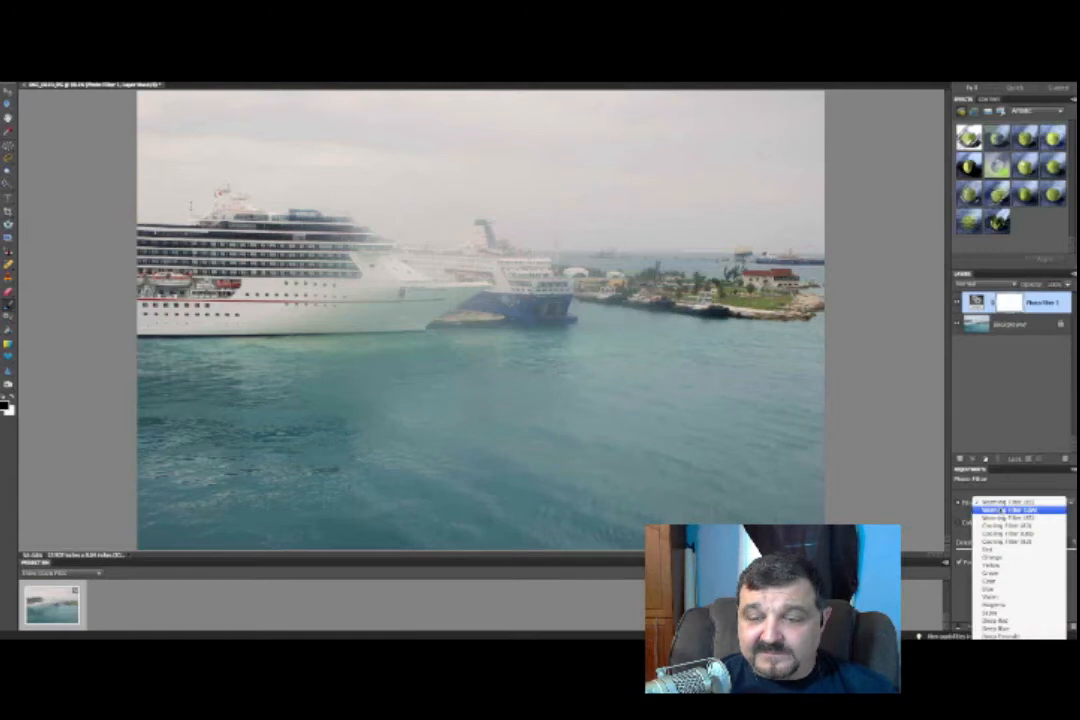
left_click(1000, 509)
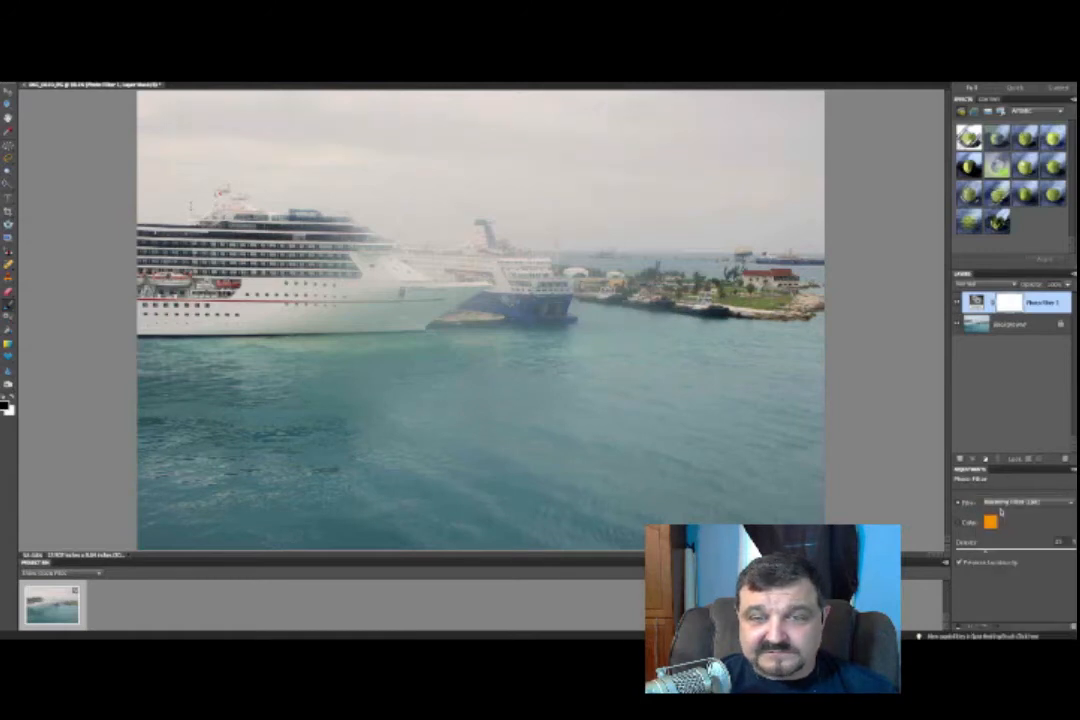
left_click(1001, 503)
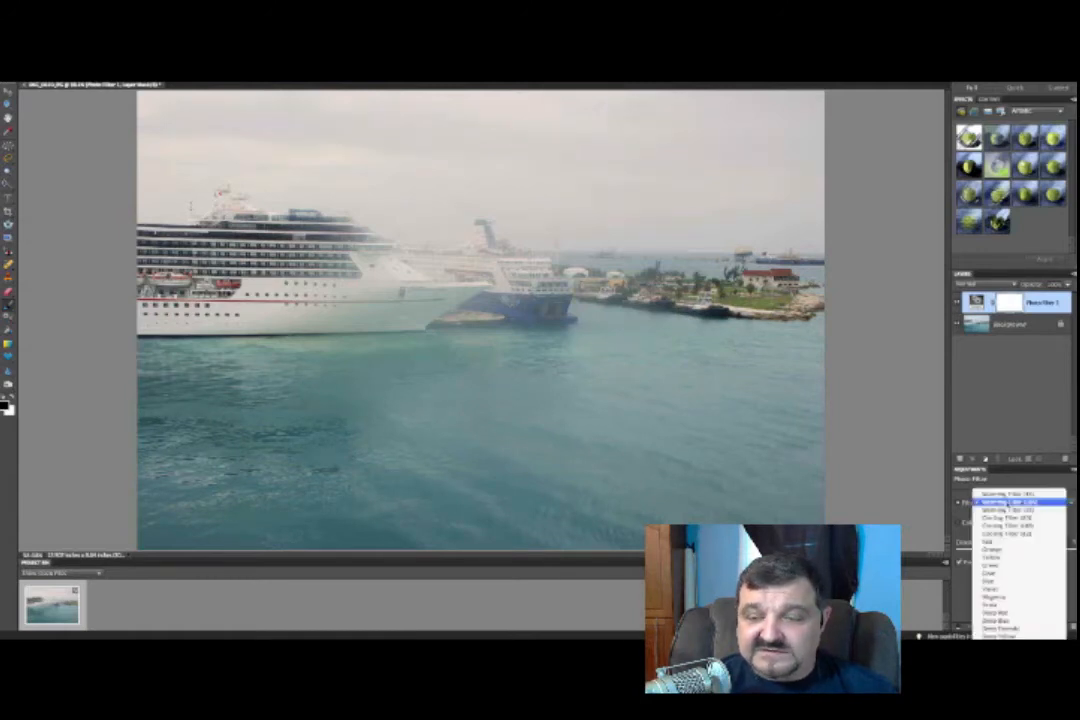
left_click(1008, 510)
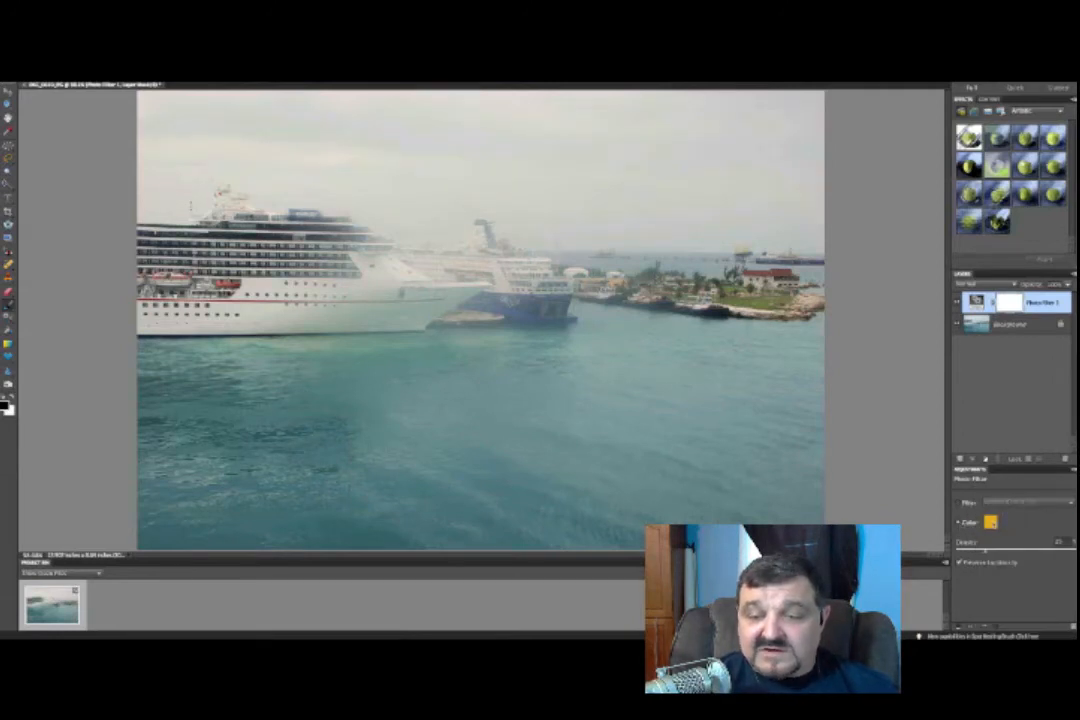
Try blue, red and magenta as custom photo filter colors and settle on a blue with hue 220, saturation 92% and brightness 92%.
left_click(989, 521)
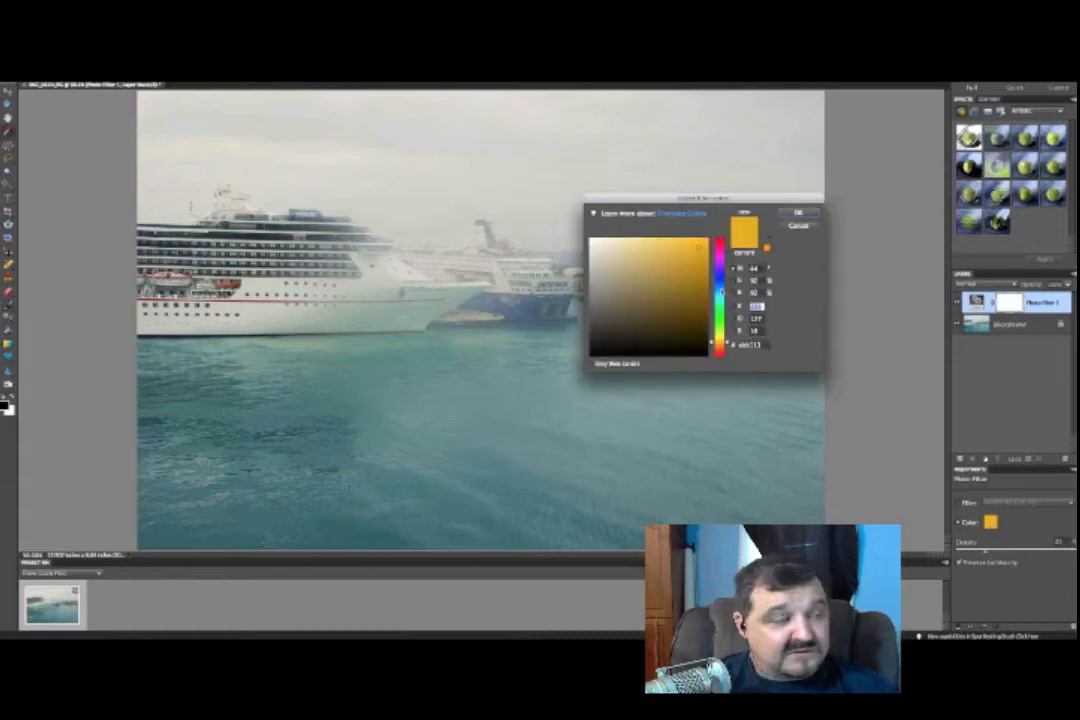
left_click(721, 289)
left_click(720, 281)
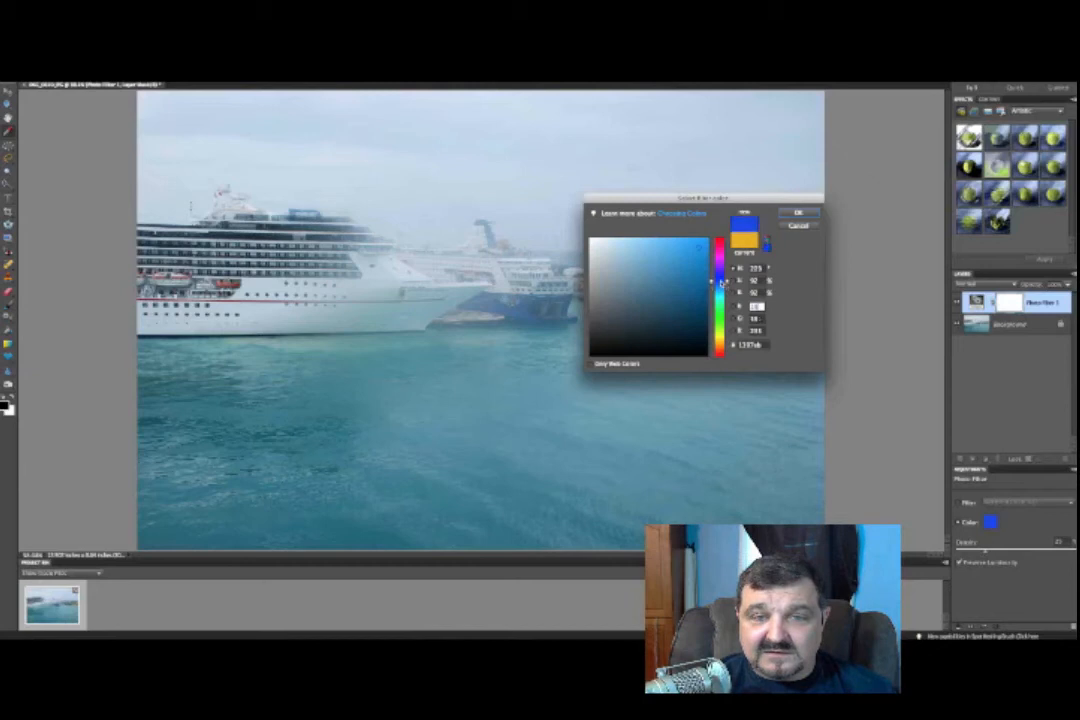
left_click_drag(712, 198, 924, 181)
left_click(932, 221)
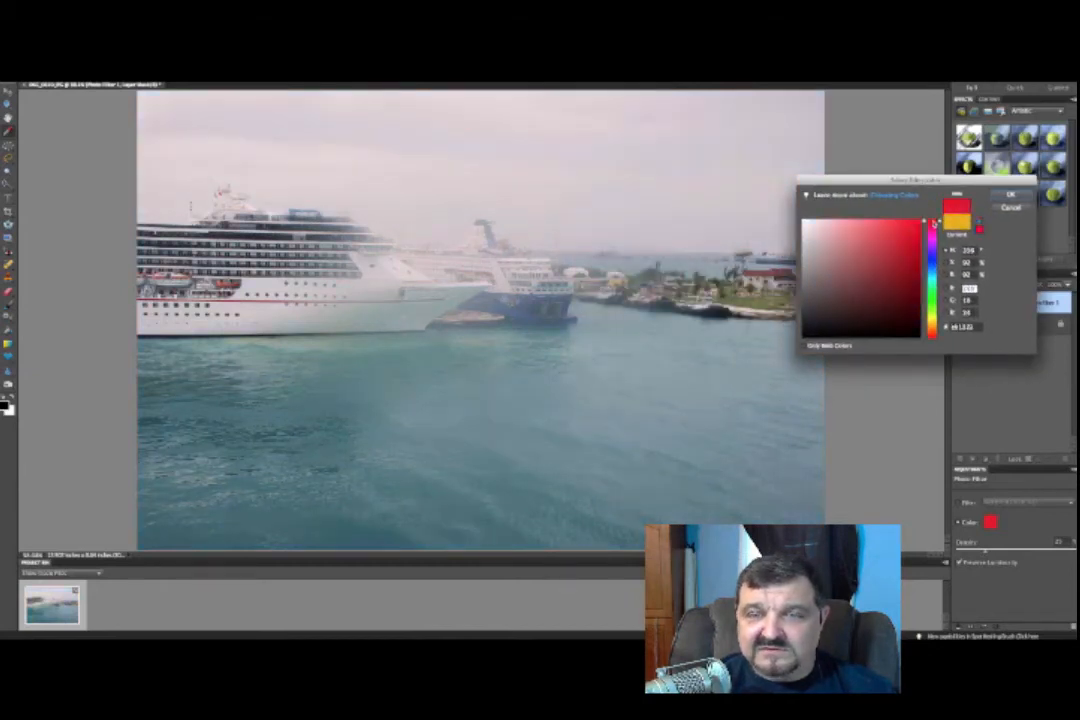
left_click(933, 240)
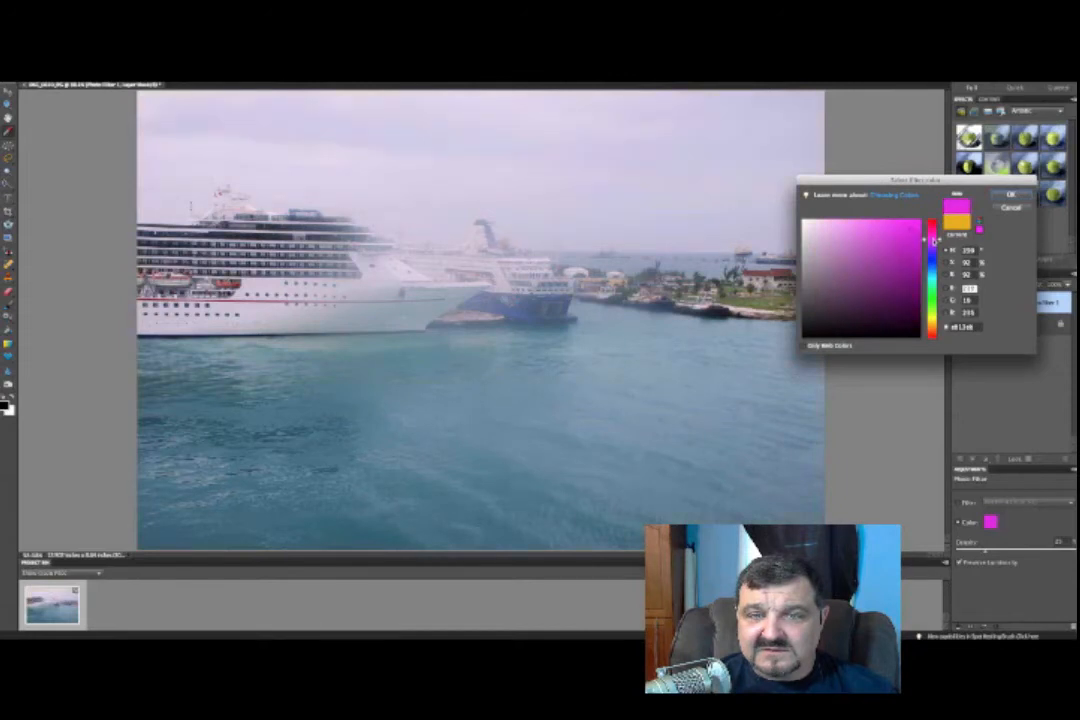
left_click(934, 261)
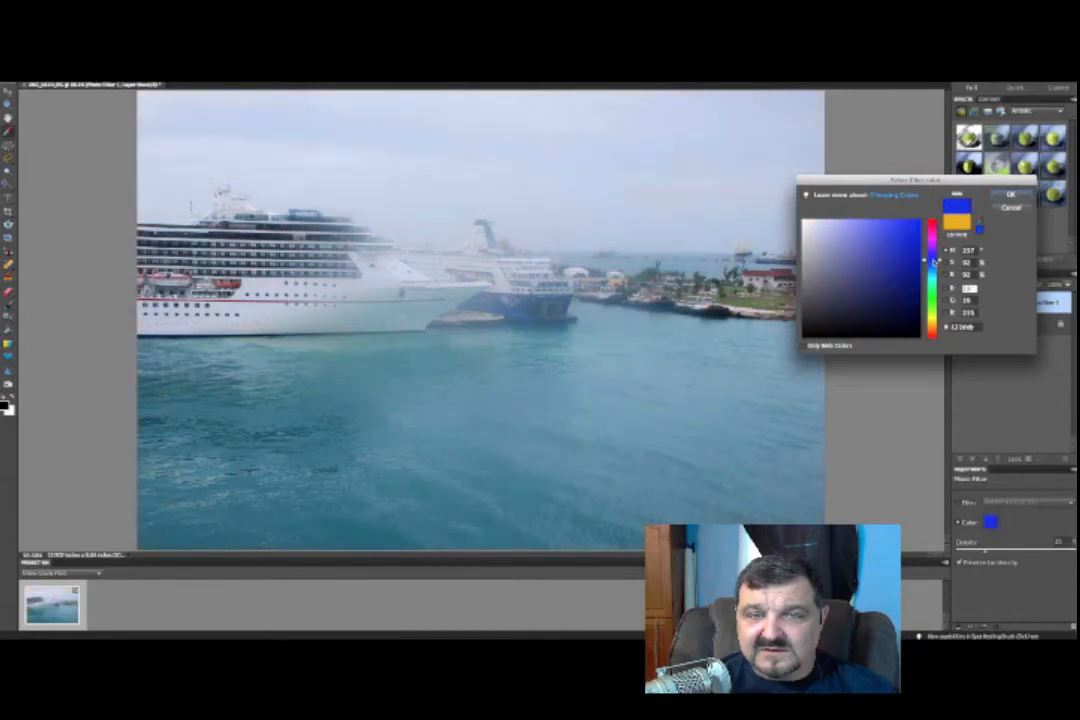
left_click(932, 267)
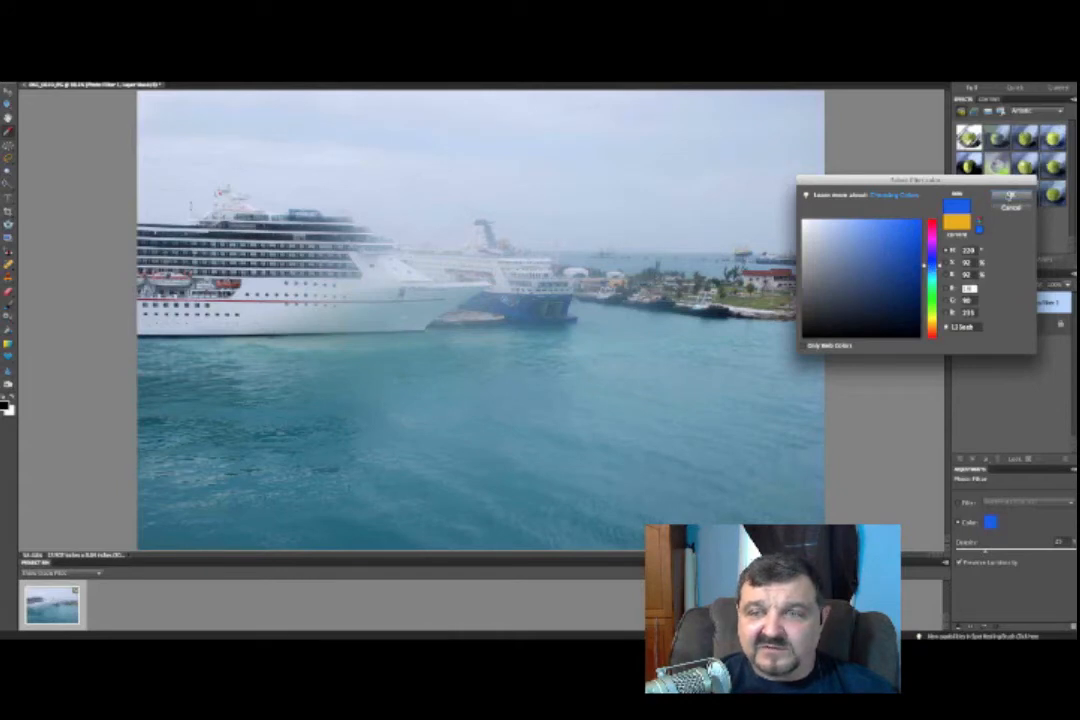
key("Return")
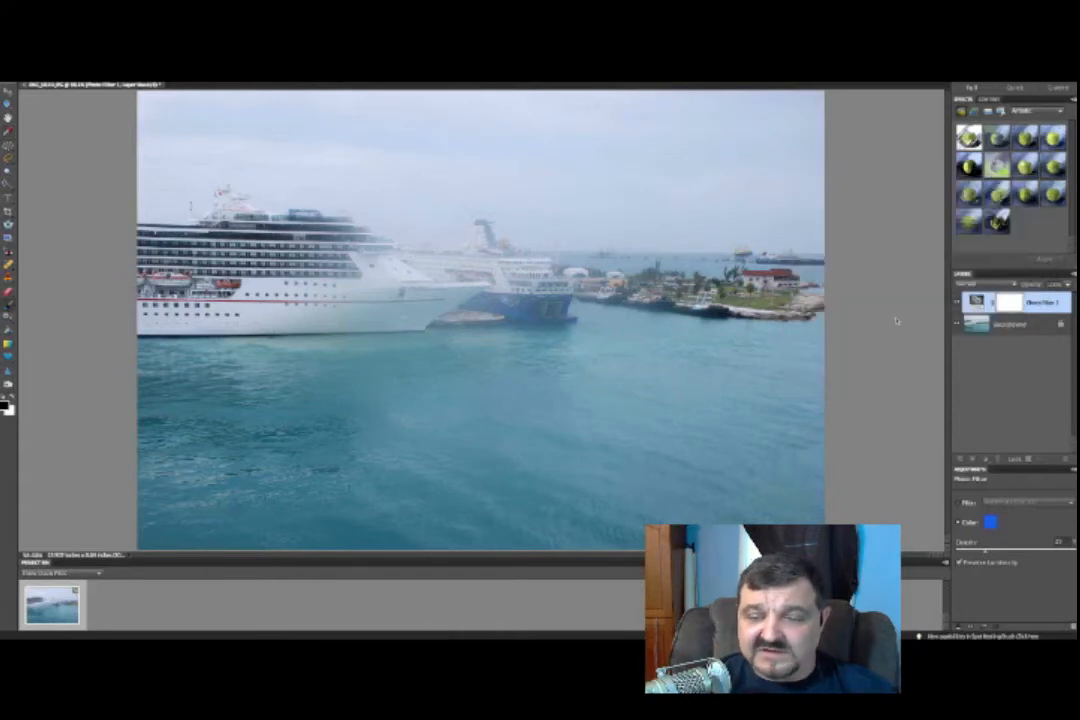
Switch the Photo Filter layer back to a preset filter and set it to Deep Blue.
left_click(960, 502)
left_click(1020, 502)
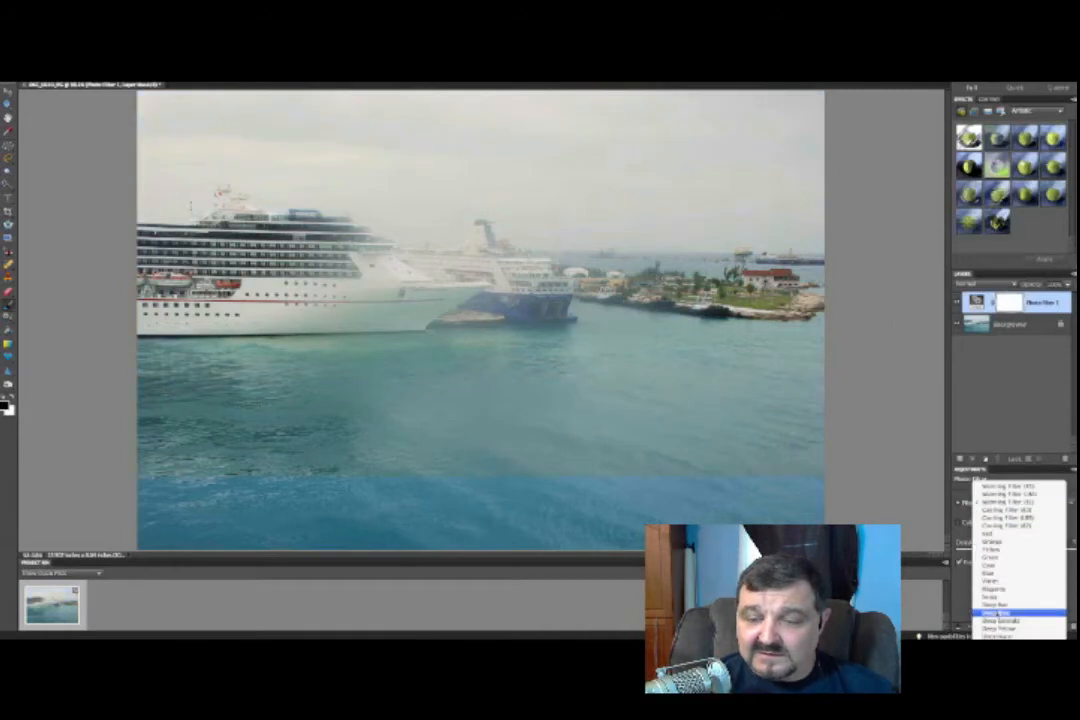
left_click(996, 612)
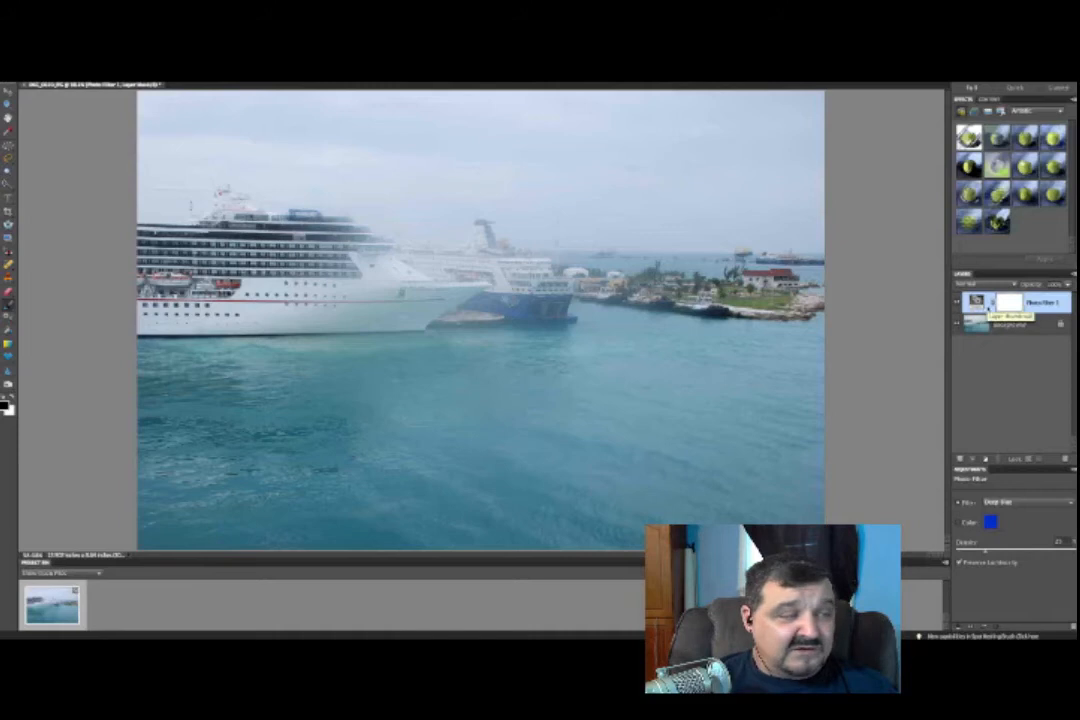
Delete the Photo Filter adjustment layer.
right_click(984, 301)
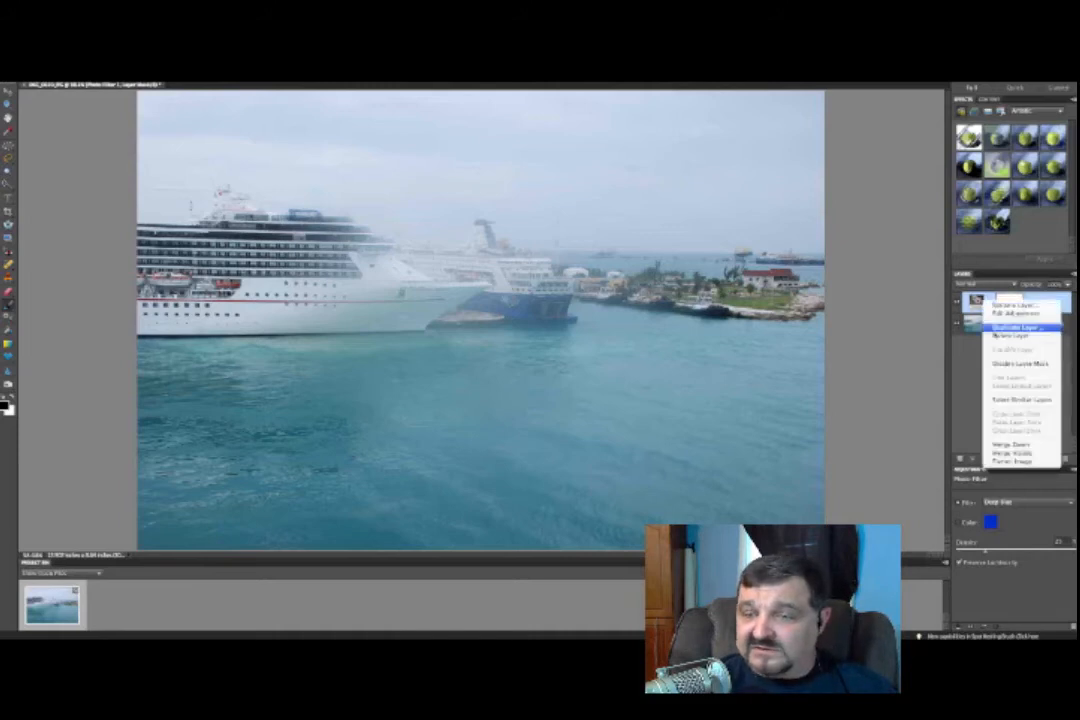
left_click(994, 337)
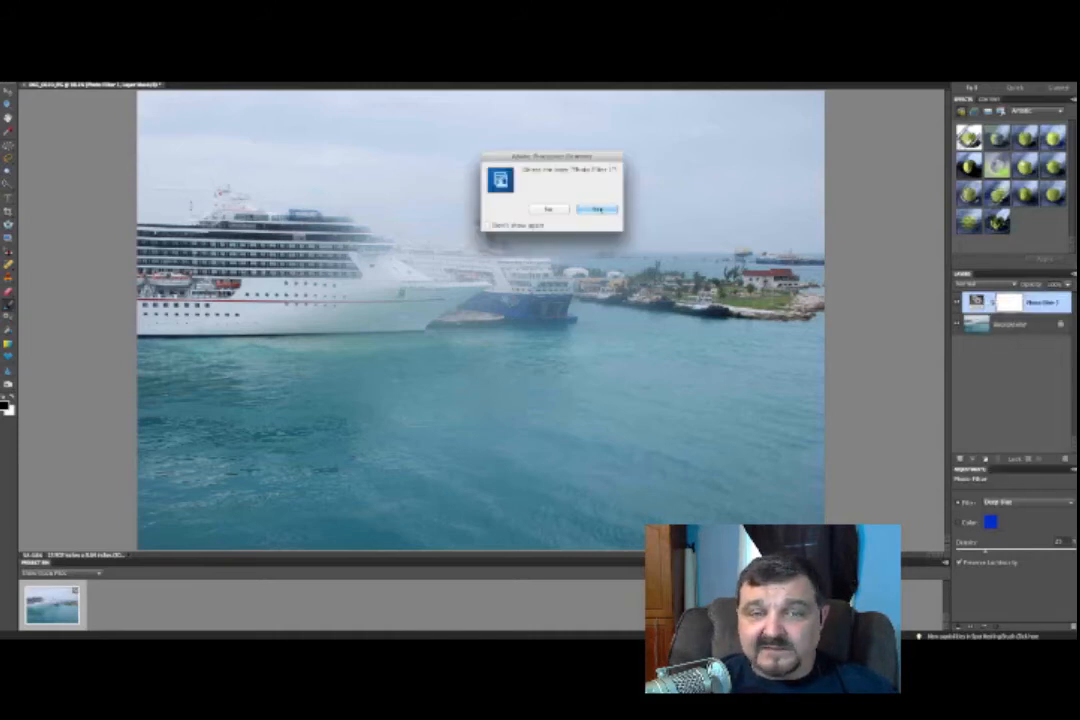
key("Return")
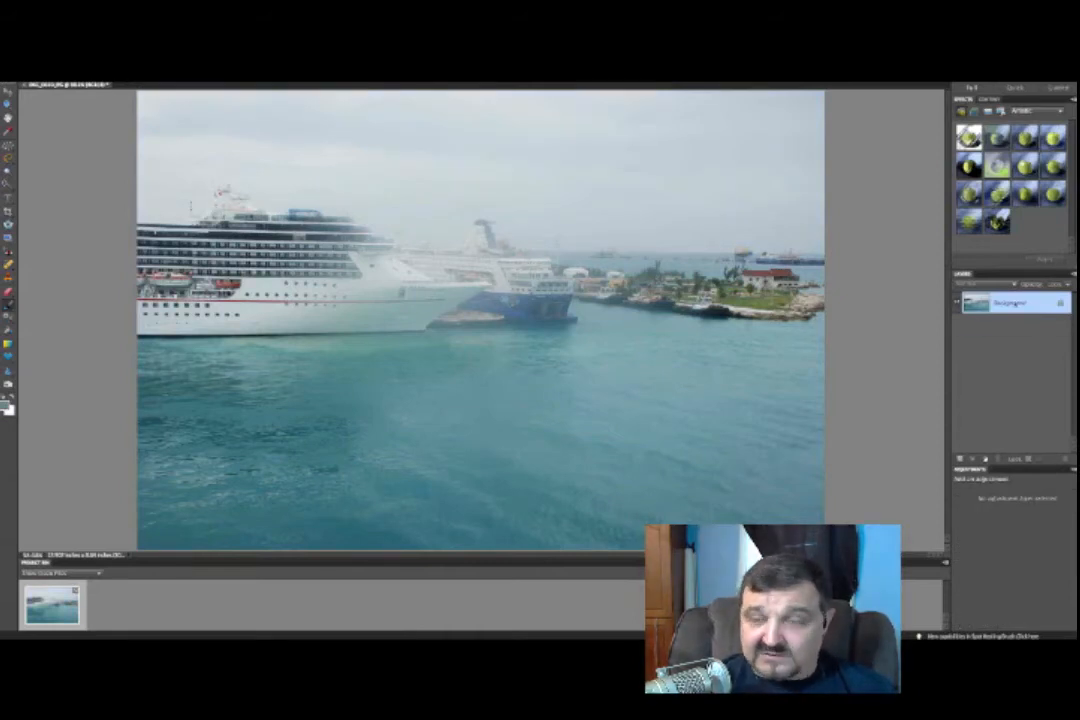
Duplicate the Background onto a new layer and select the Gradient tool.
key("ctrl+j")
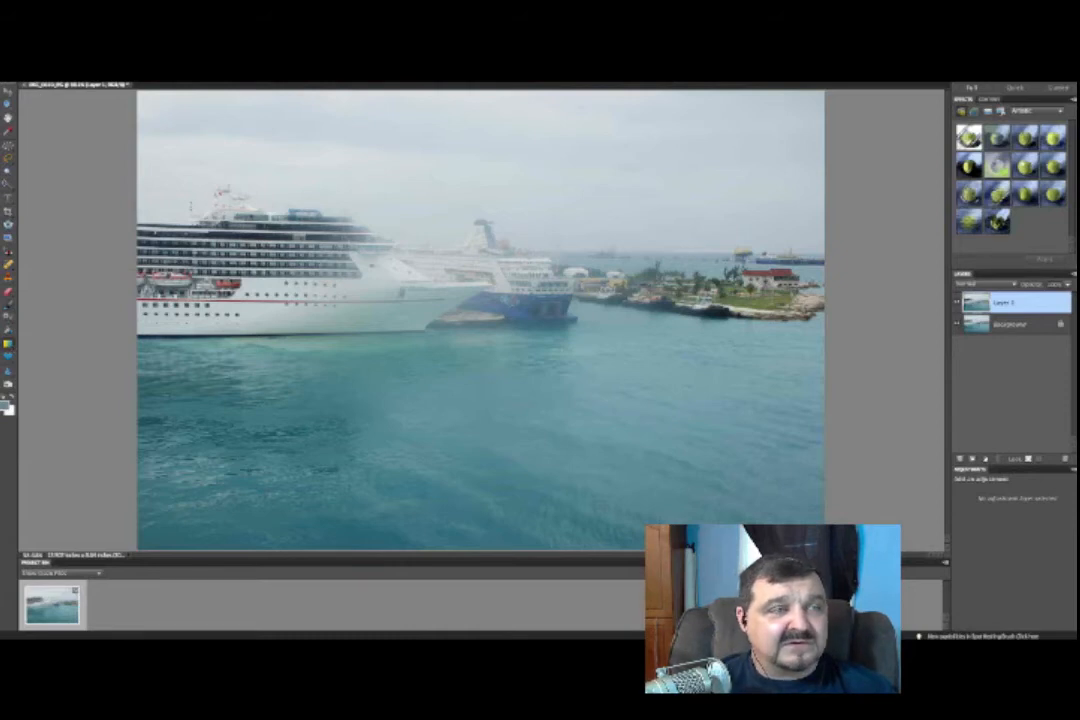
left_click(66, 77)
left_click(66, 77)
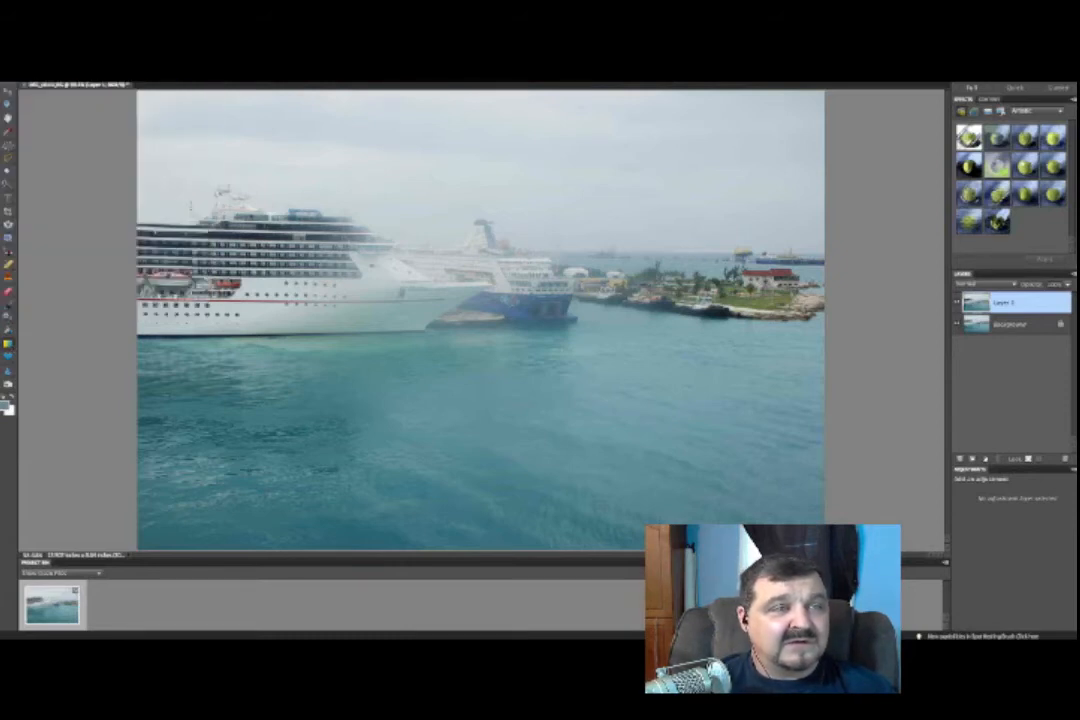
Set the foreground color to a bright blue with hue 203, saturation 86% and brightness 95%.
left_click(8, 405)
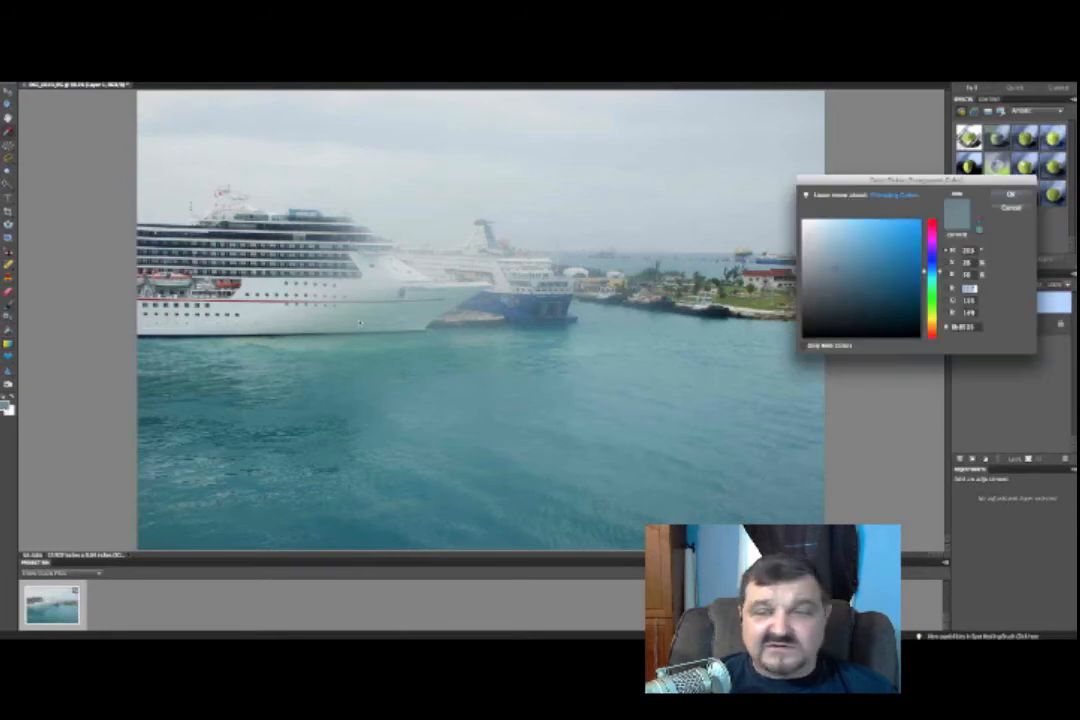
left_click(916, 238)
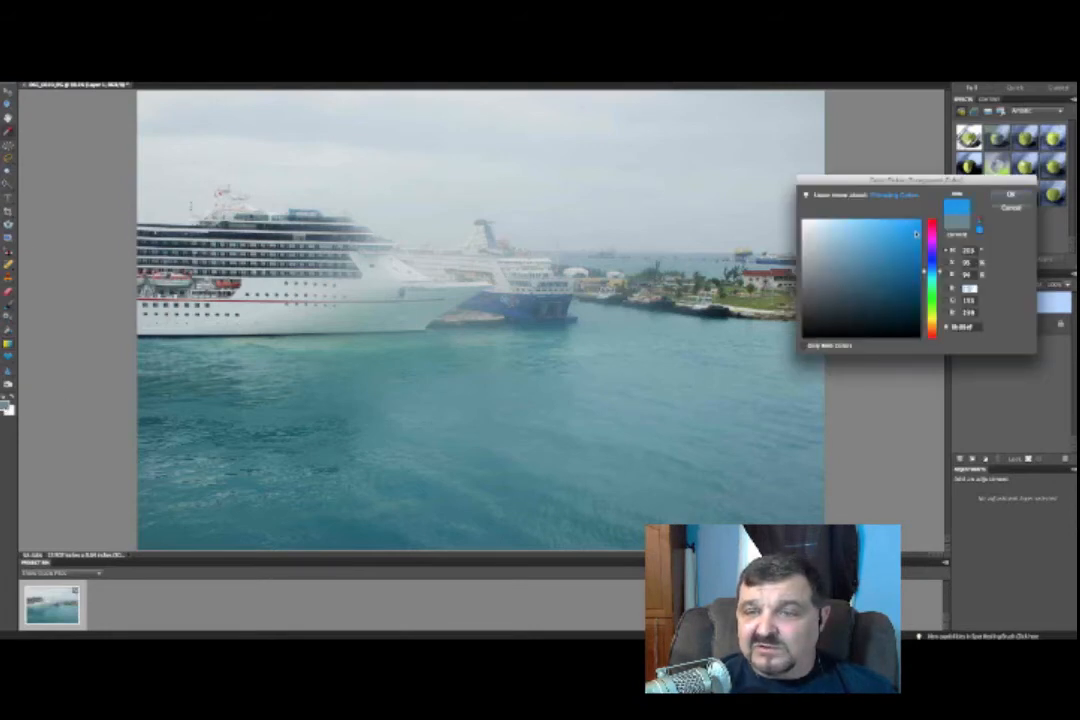
left_click(903, 226)
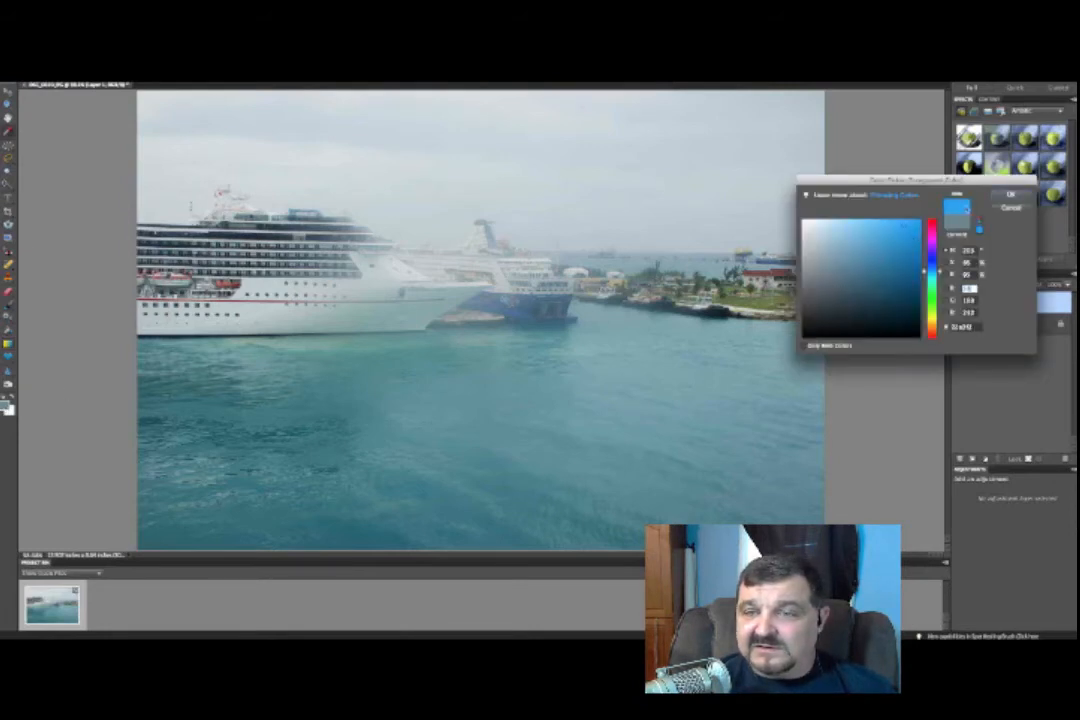
left_click(1010, 196)
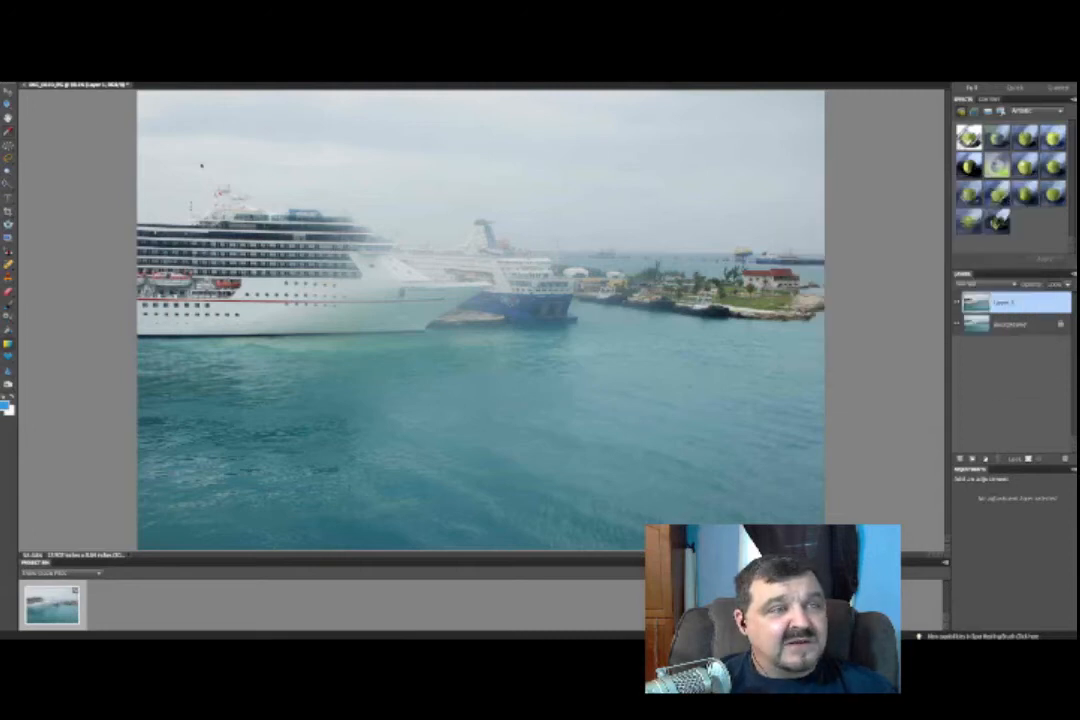
Check the gradient presets and draw a vertical blue-to-transparent gradient on the duplicate layer from the photo's top edge down to the horizon.
left_click(84, 75)
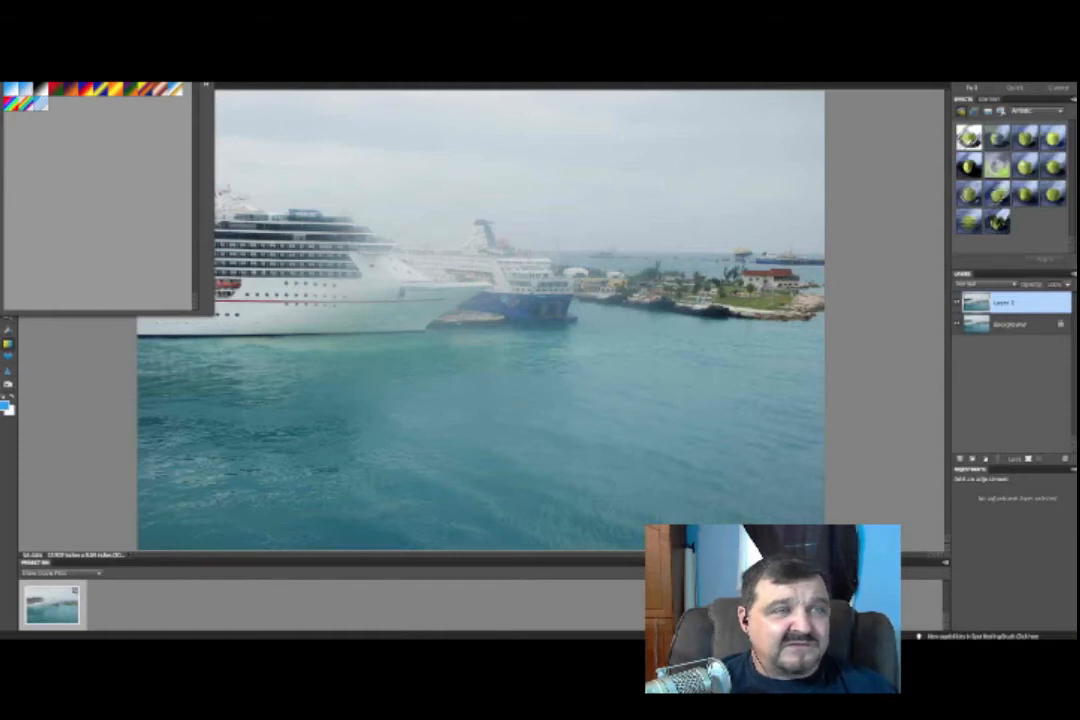
left_click(482, 84)
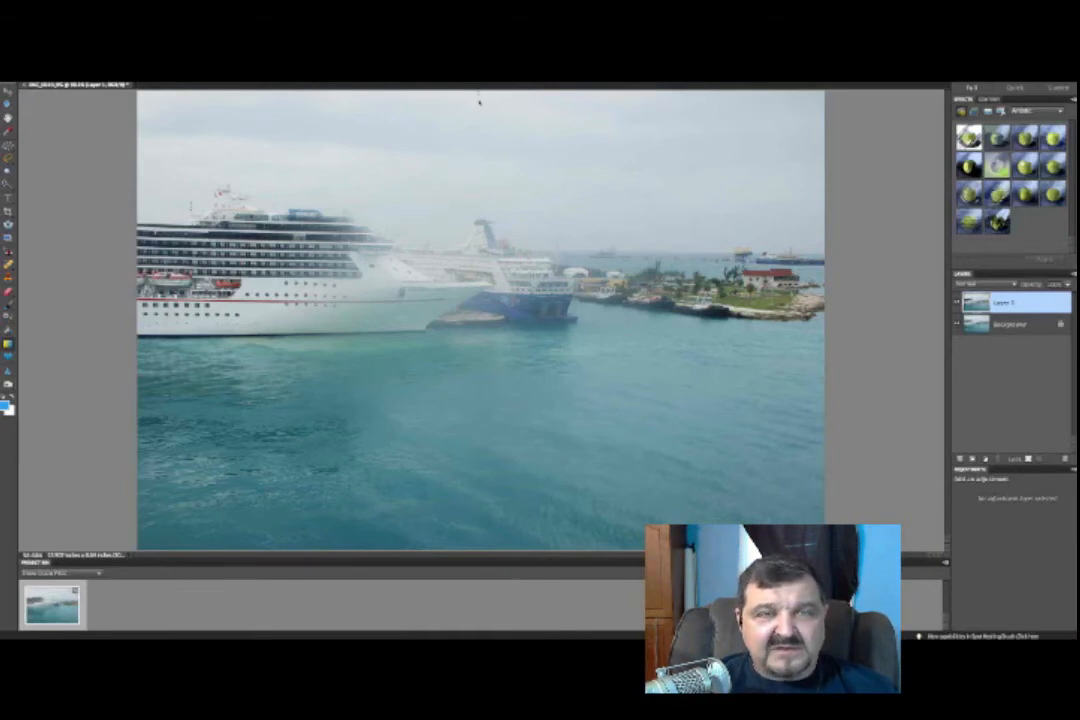
left_click_drag(478, 94, 478, 265)
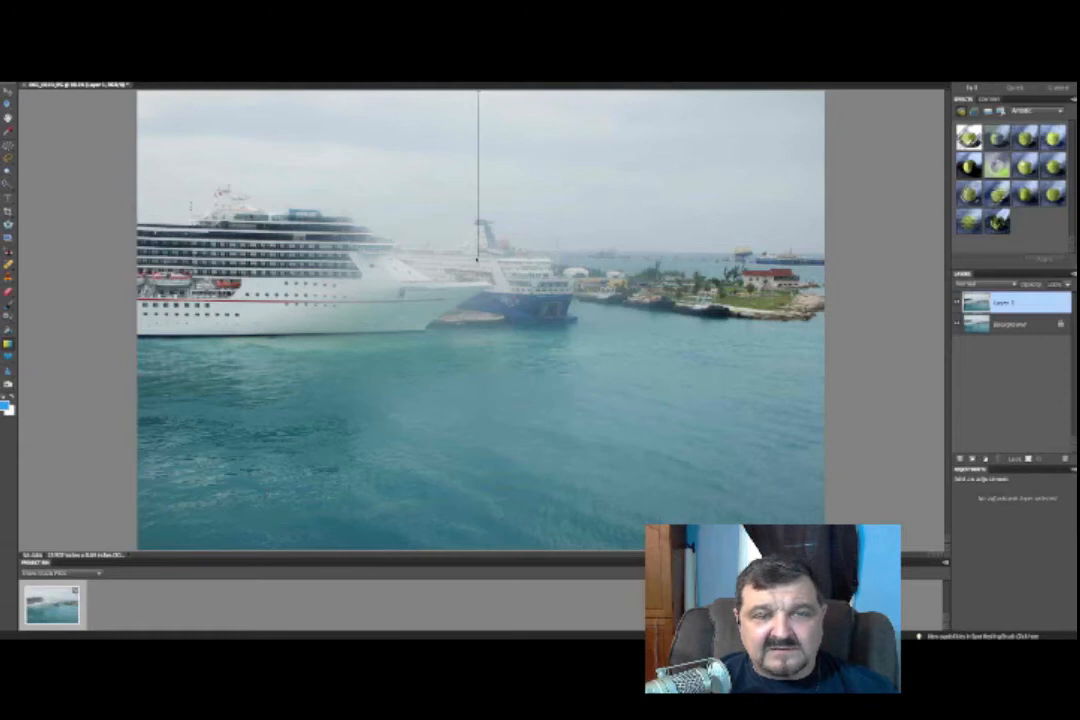
left_click_drag(478, 262, 477, 259)
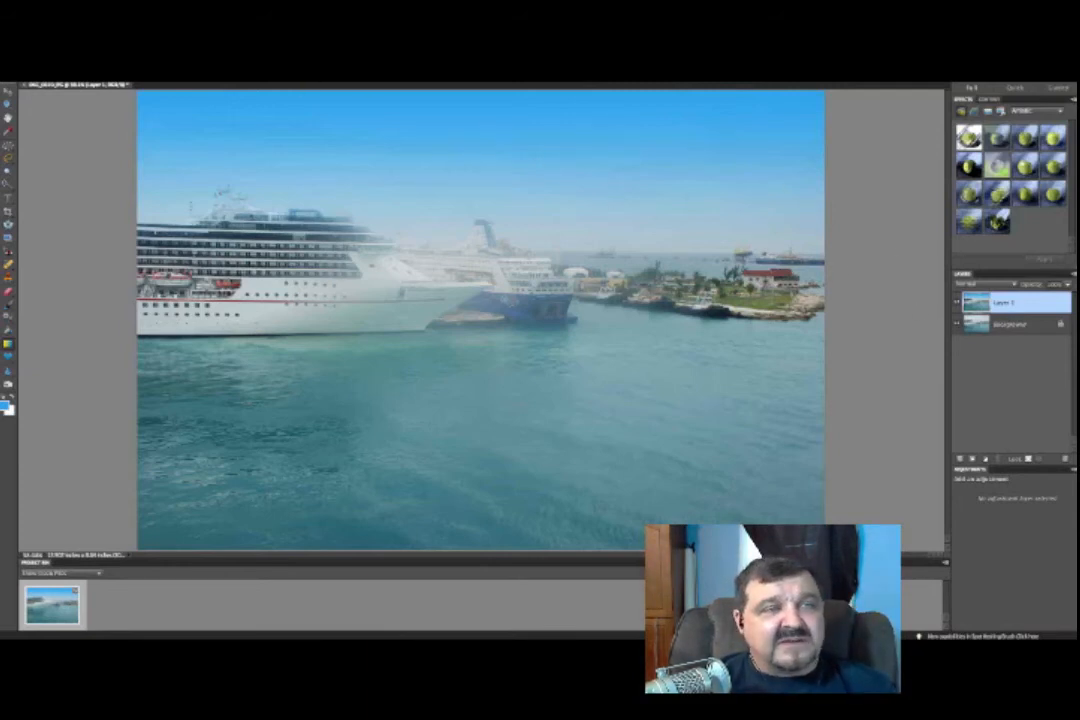
Undo the sky gradient and draw a blue gradient over the water from the photo's bottom edge up to the shoreline.
left_click(129, 37)
left_click(155, 48)
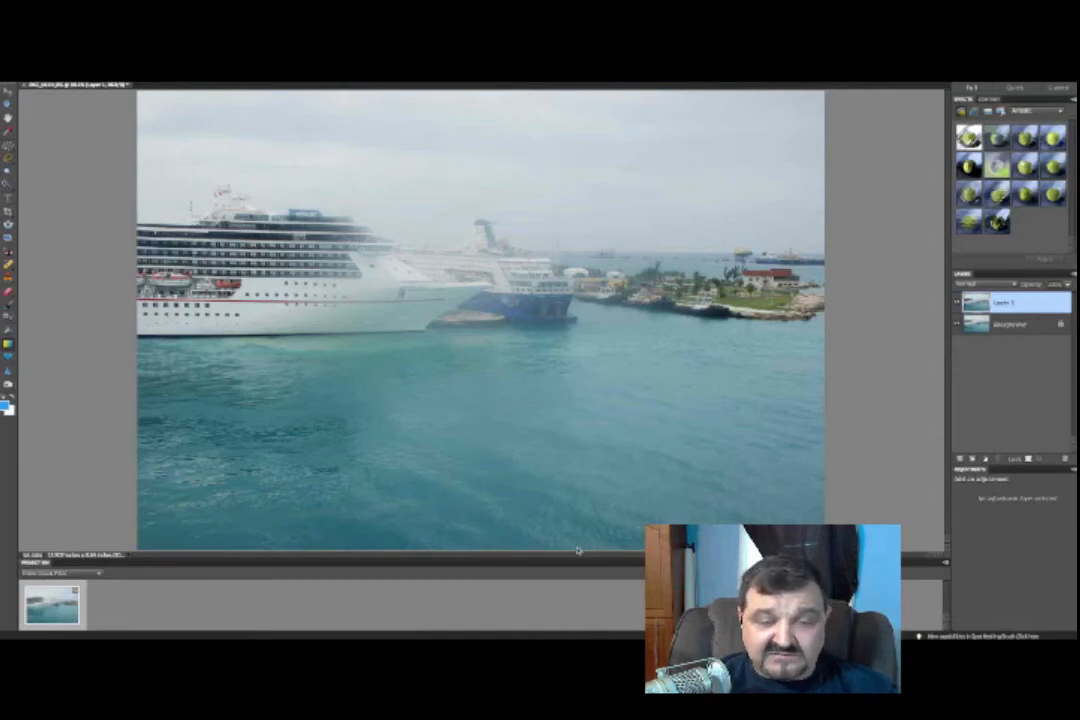
left_click_drag(578, 549, 574, 468)
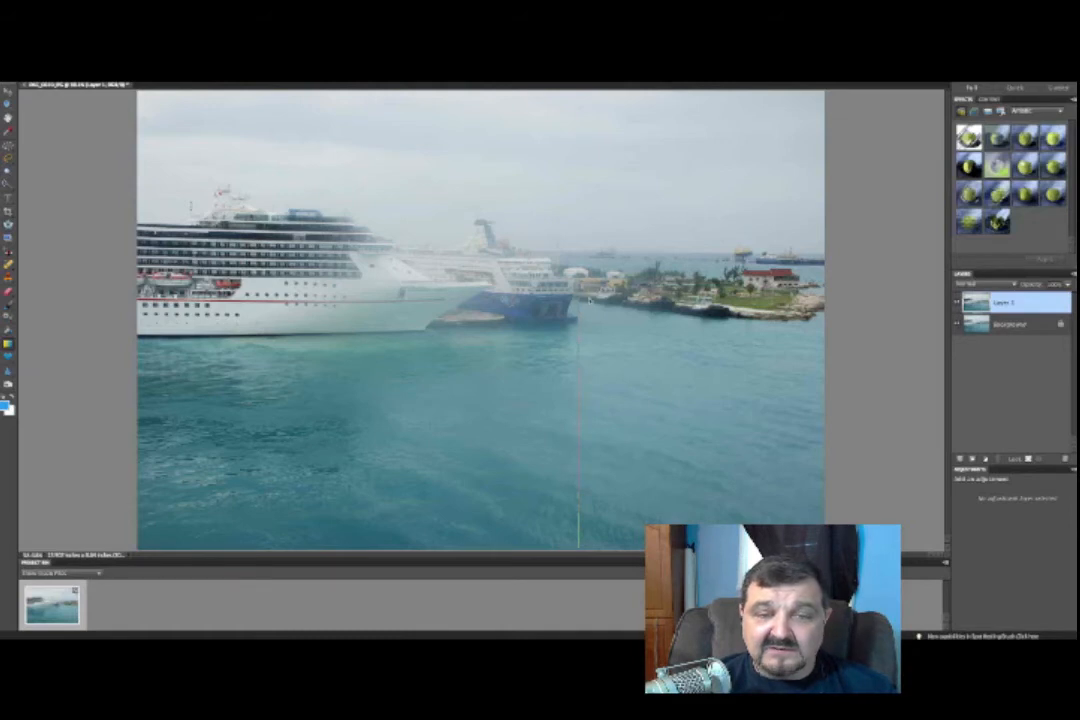
left_click_drag(578, 300, 578, 300)
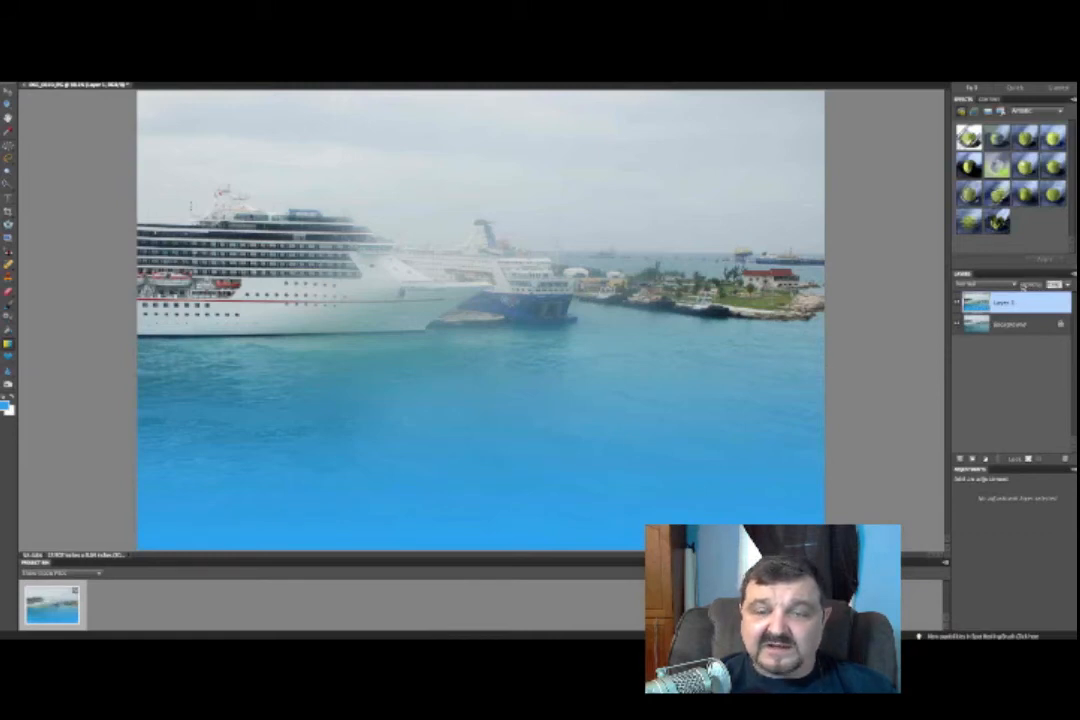
Try a blue gradient over the sky with the duplicate layer at reduced opacity, and undo both changes.
left_click_drag(1021, 287, 1035, 288)
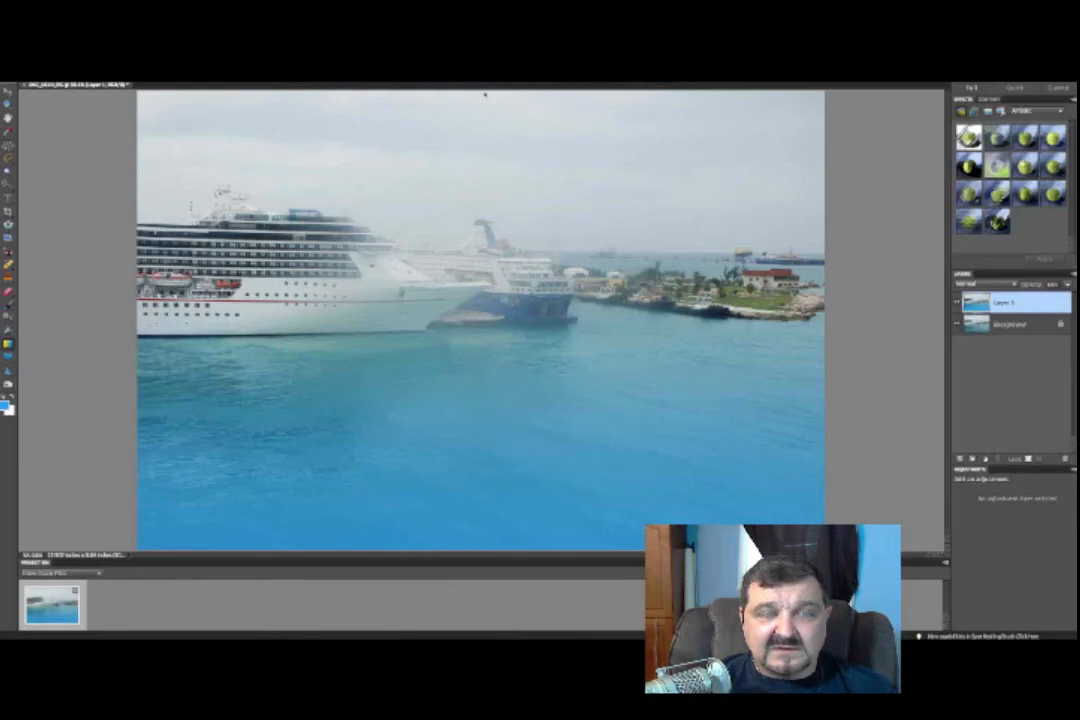
left_click_drag(485, 95, 483, 220)
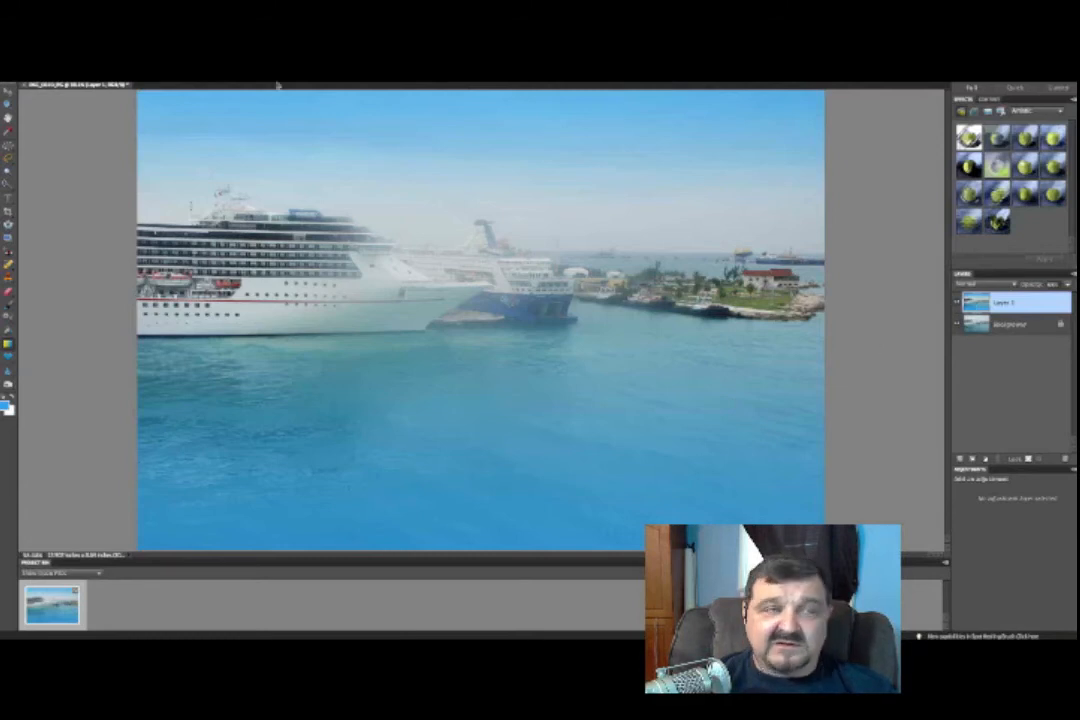
left_click(129, 40)
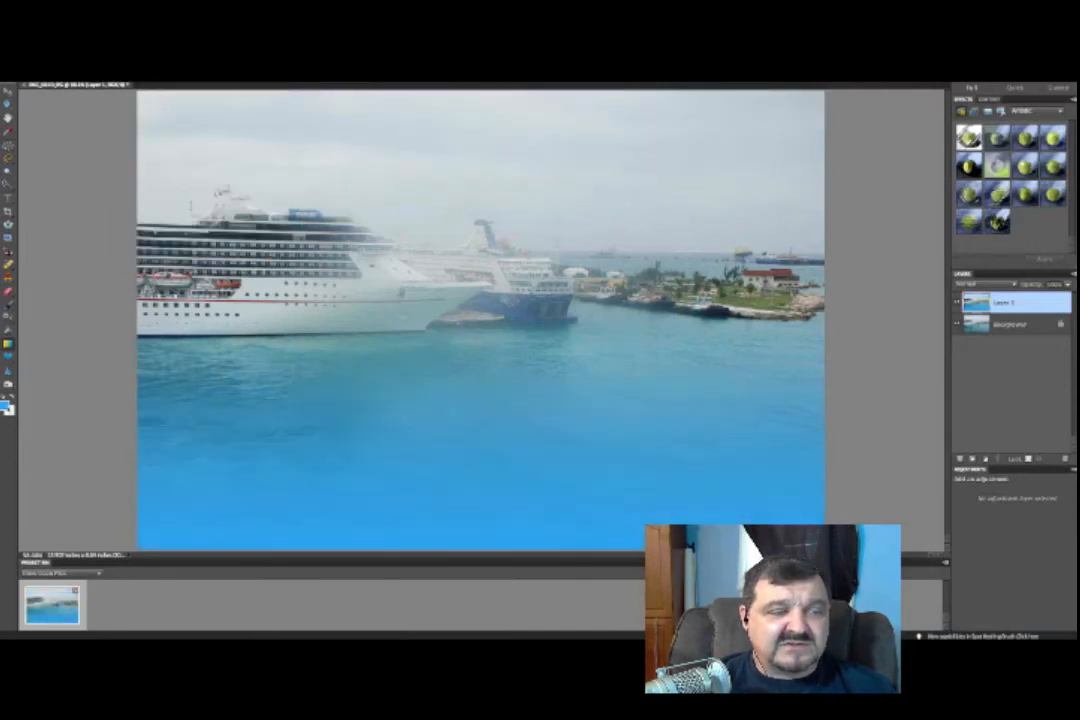
Set the foreground color to a bright magenta with saturation 71% and brightness 95%.
left_click(5, 406)
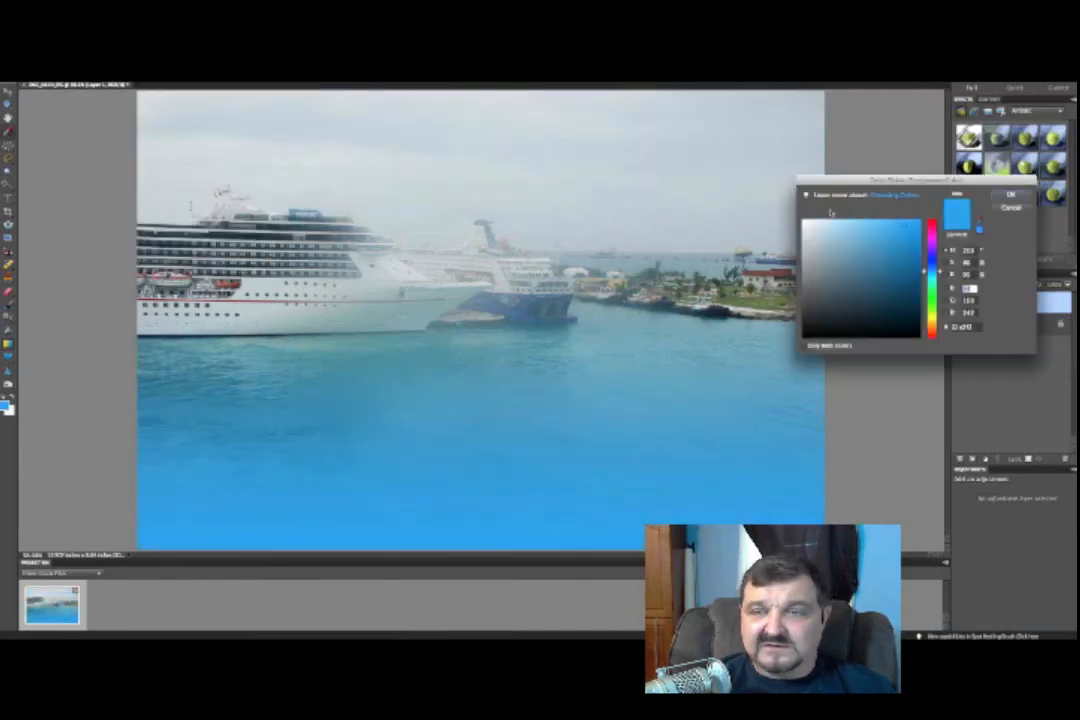
left_click_drag(815, 182, 471, 197)
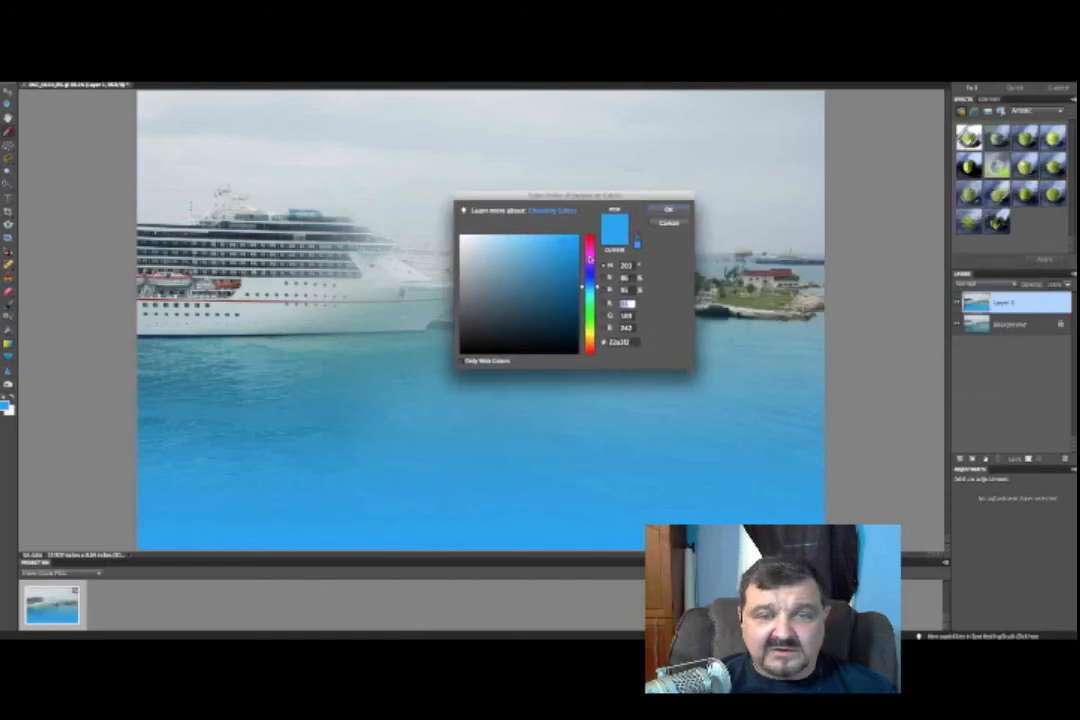
left_click(590, 258)
left_click(545, 243)
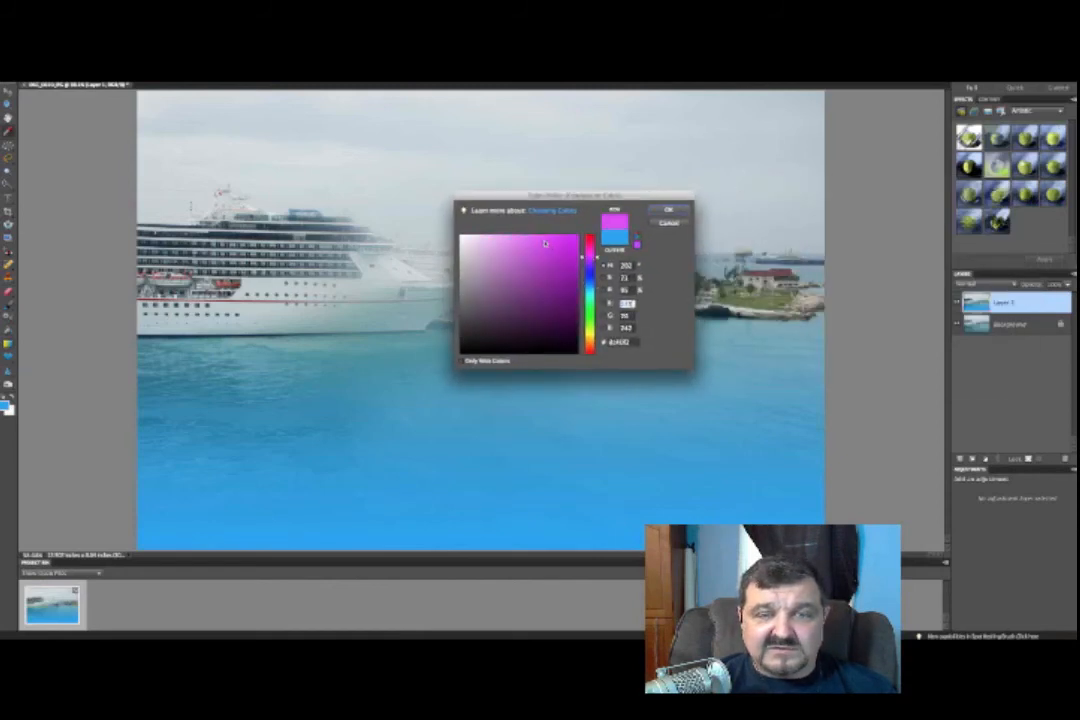
left_click(667, 211)
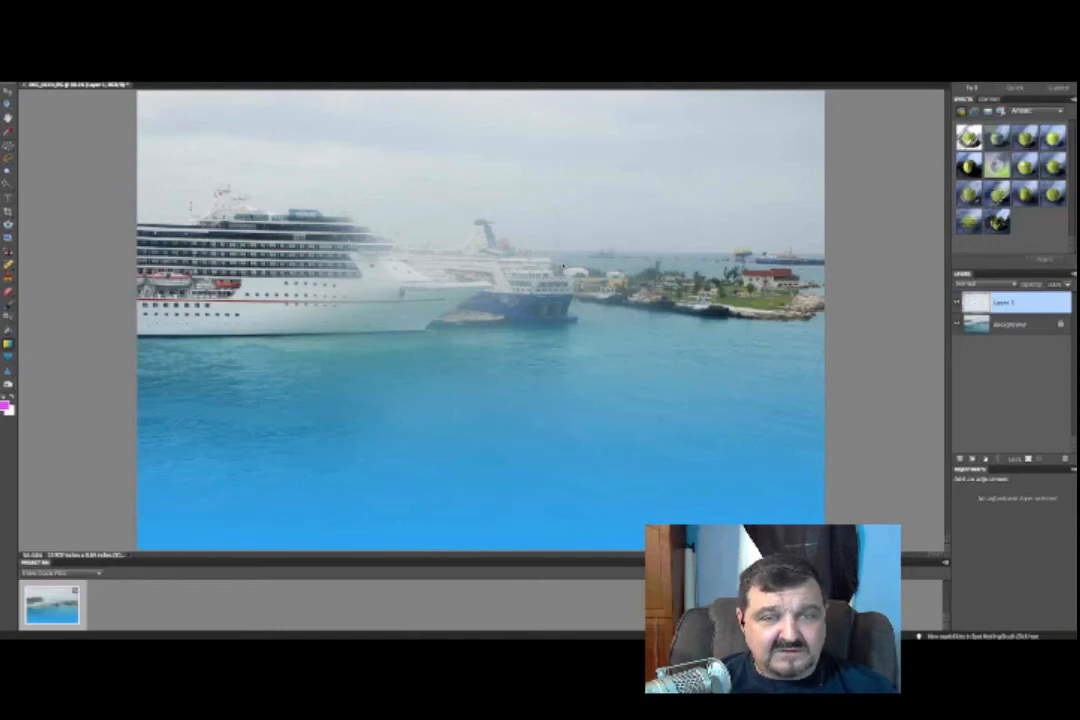
Draw a horizontal magenta gradient from the photo's left edge past its middle and lower the duplicate layer's opacity.
left_click_drag(138, 267, 563, 266)
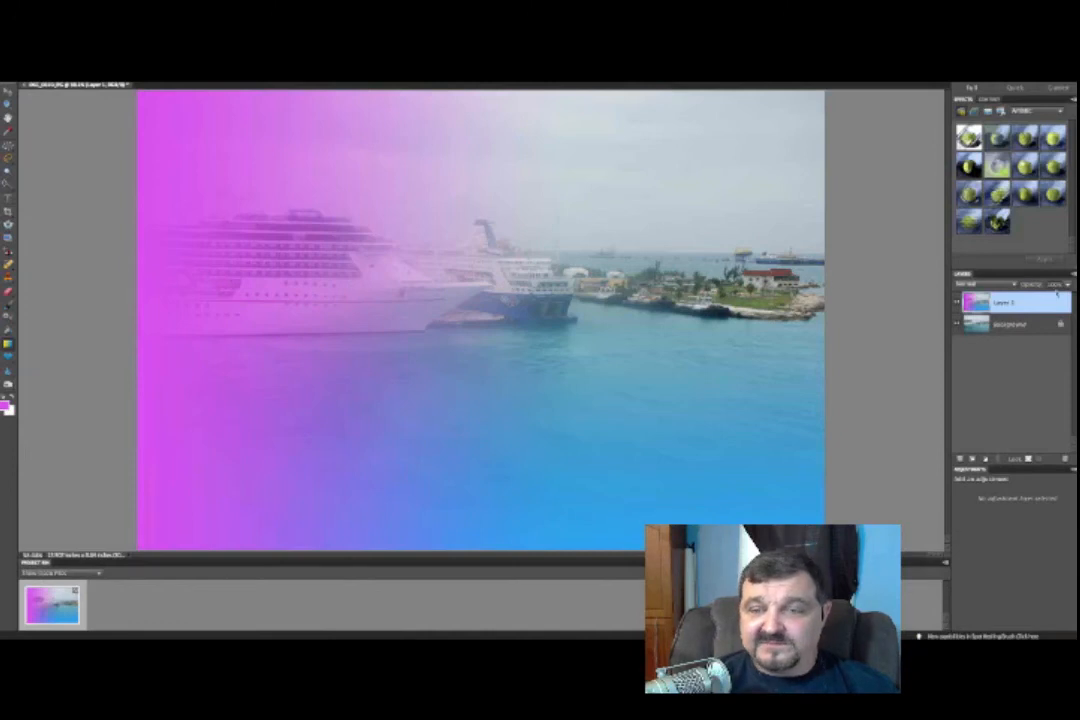
left_click_drag(1031, 285, 1016, 286)
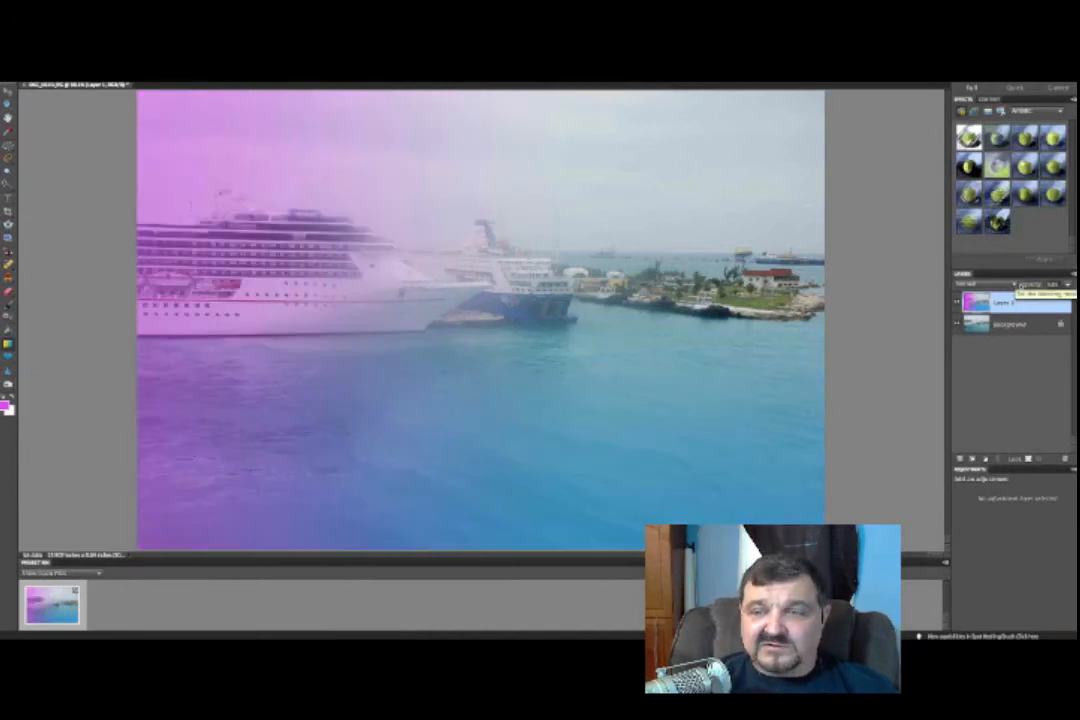
left_click_drag(1032, 286, 1023, 286)
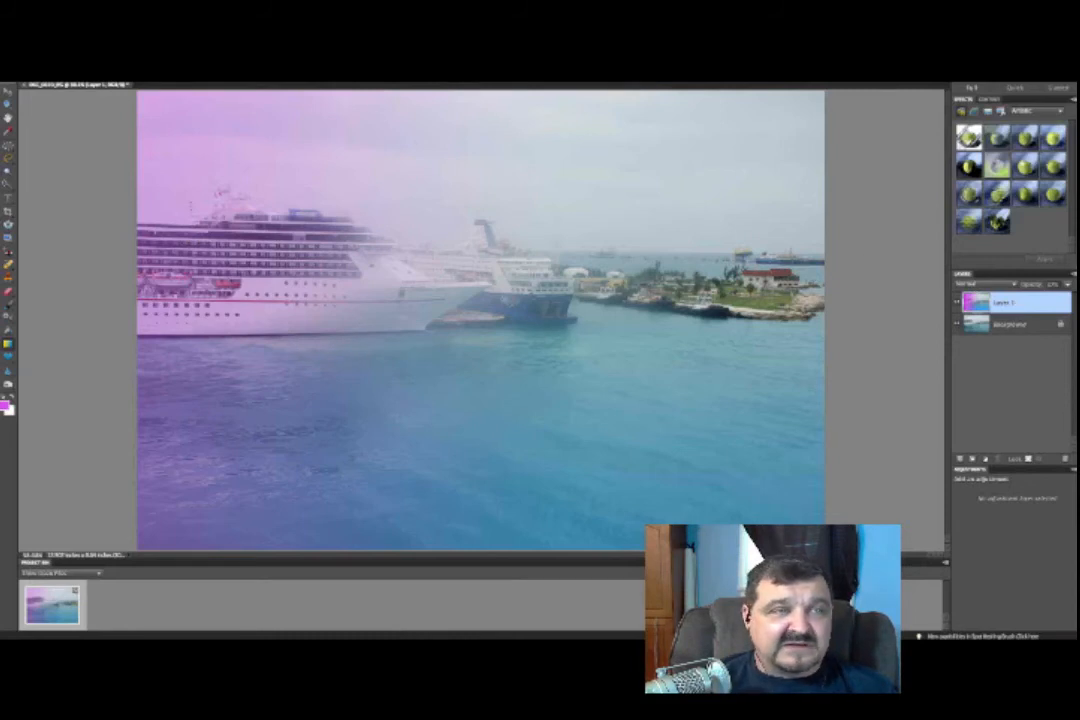
Undo the opacity changes, the magenta and blue gradients, and the duplication of the Background layer.
left_click(152, 40)
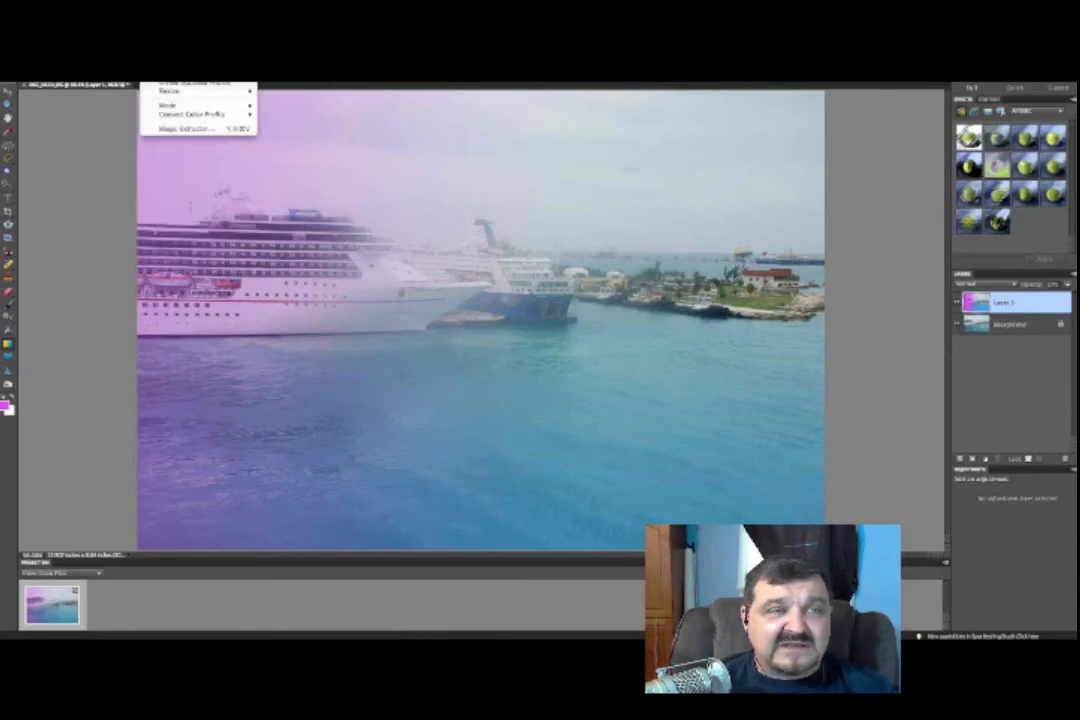
mouse_move(215, 40)
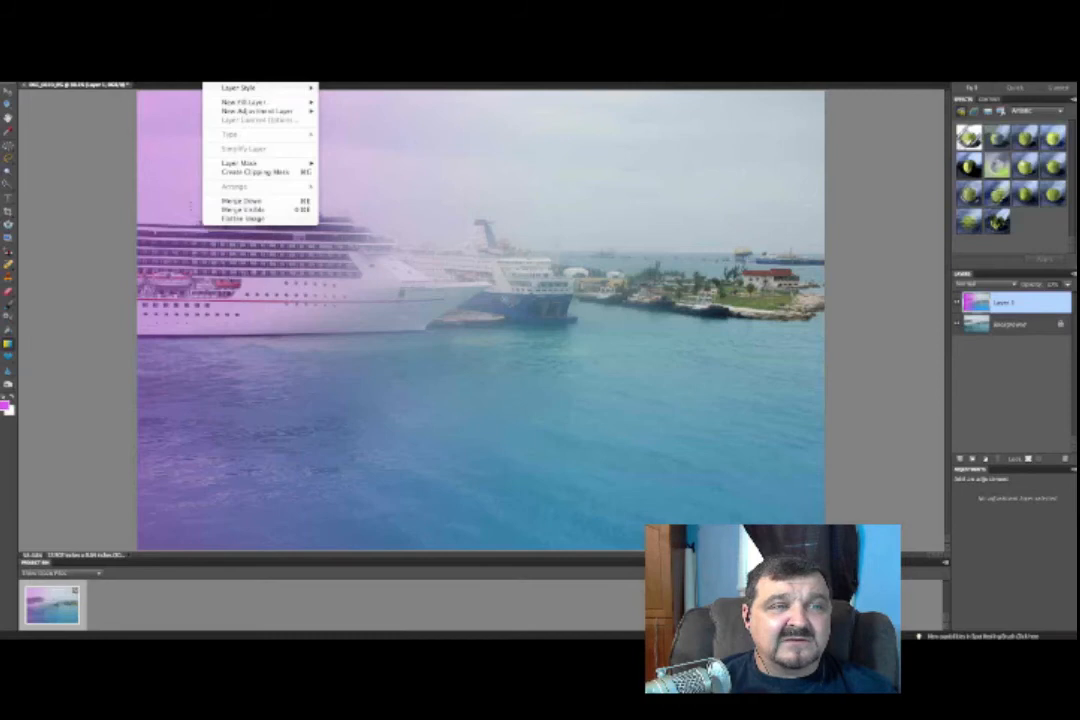
left_click(150, 47)
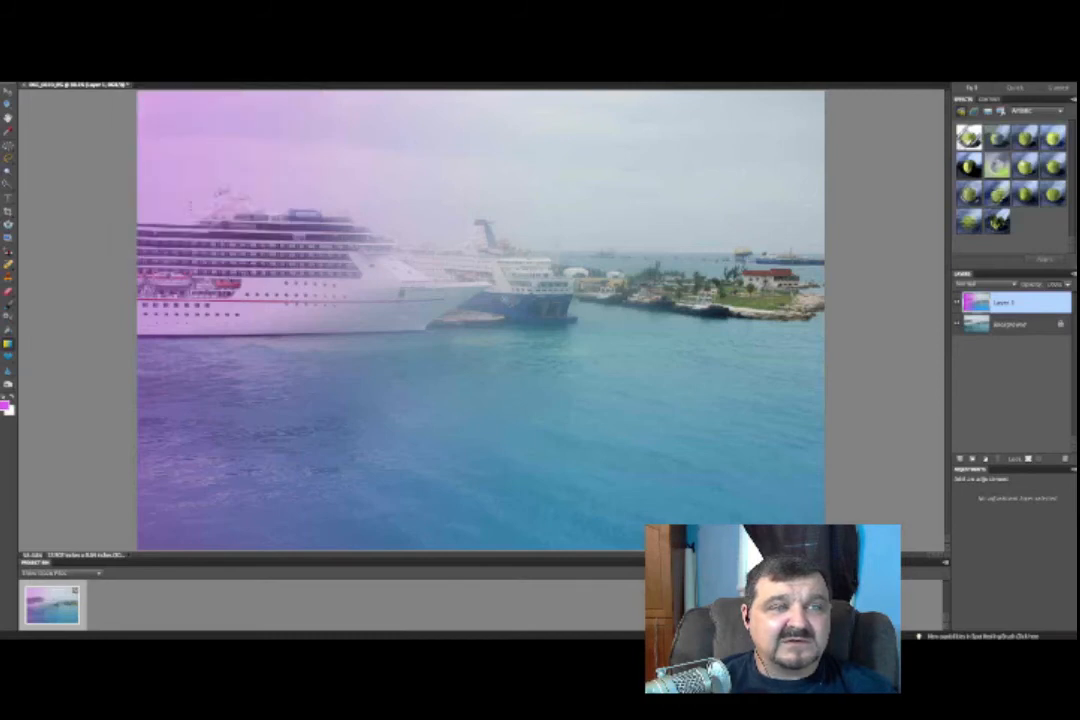
left_click(131, 39)
left_click(150, 47)
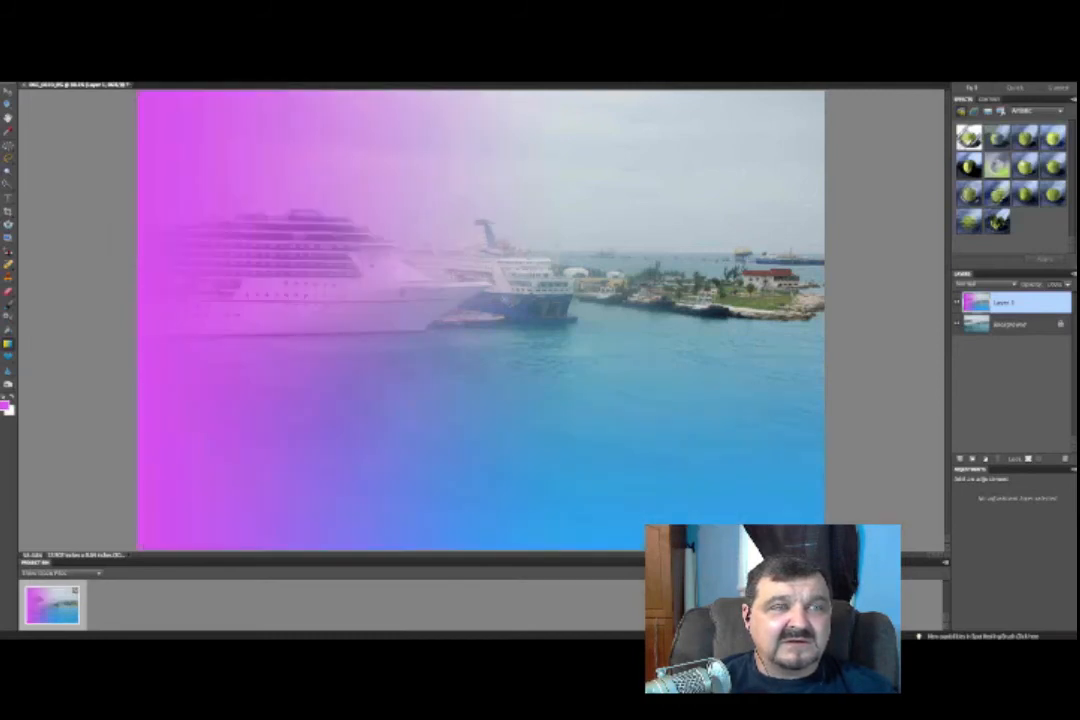
left_click(131, 39)
left_click(150, 47)
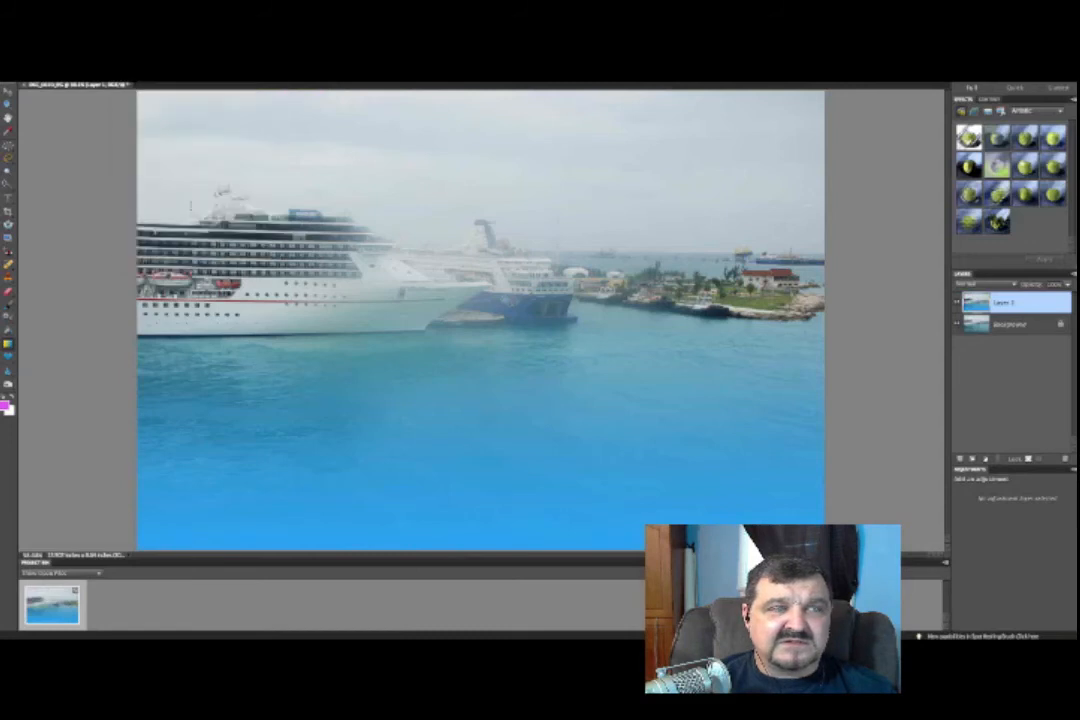
left_click(131, 39)
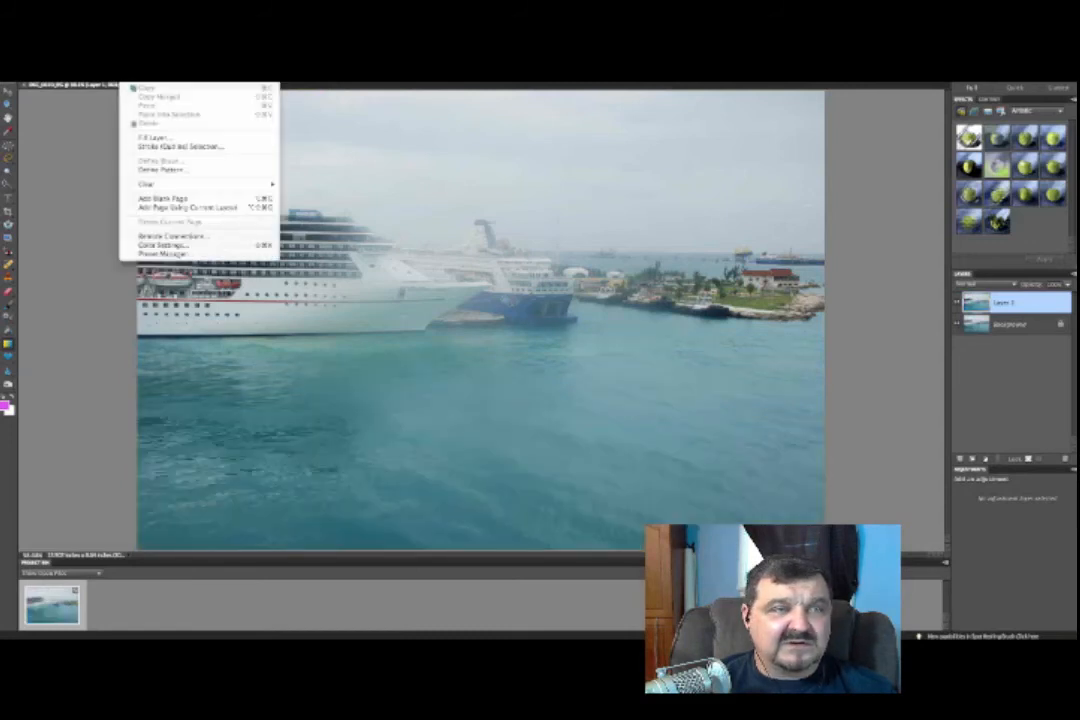
left_click(150, 47)
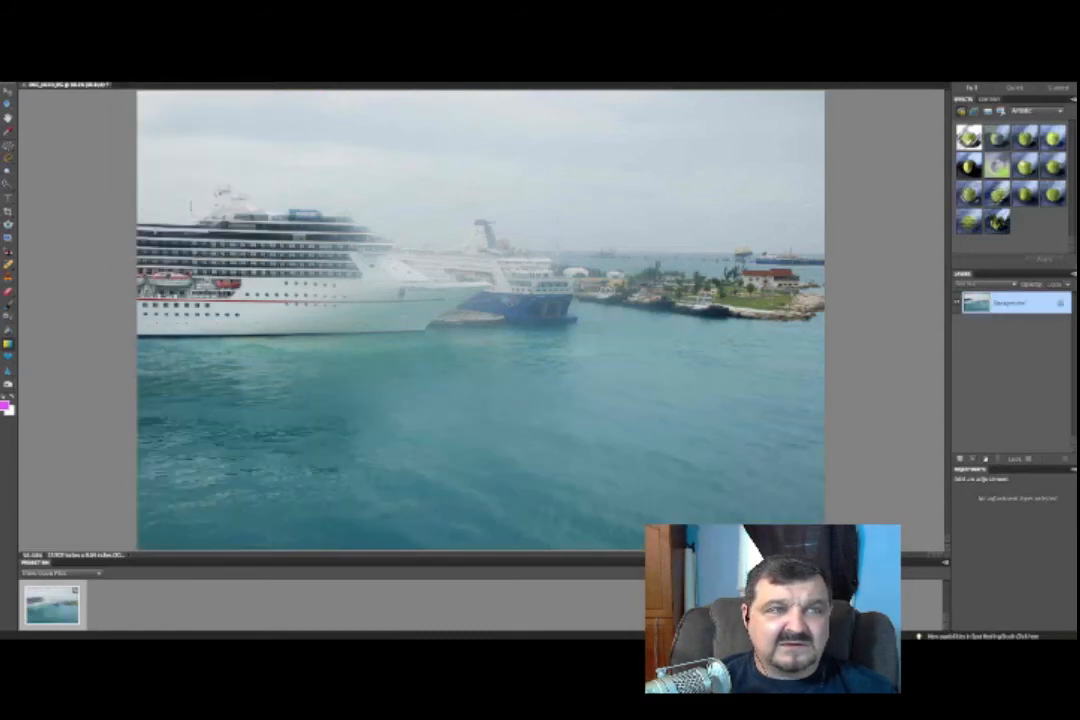
Bring back the Deep Blue Photo Filter layer through the edit history and delete it again.
left_click(131, 39)
left_click(131, 39)
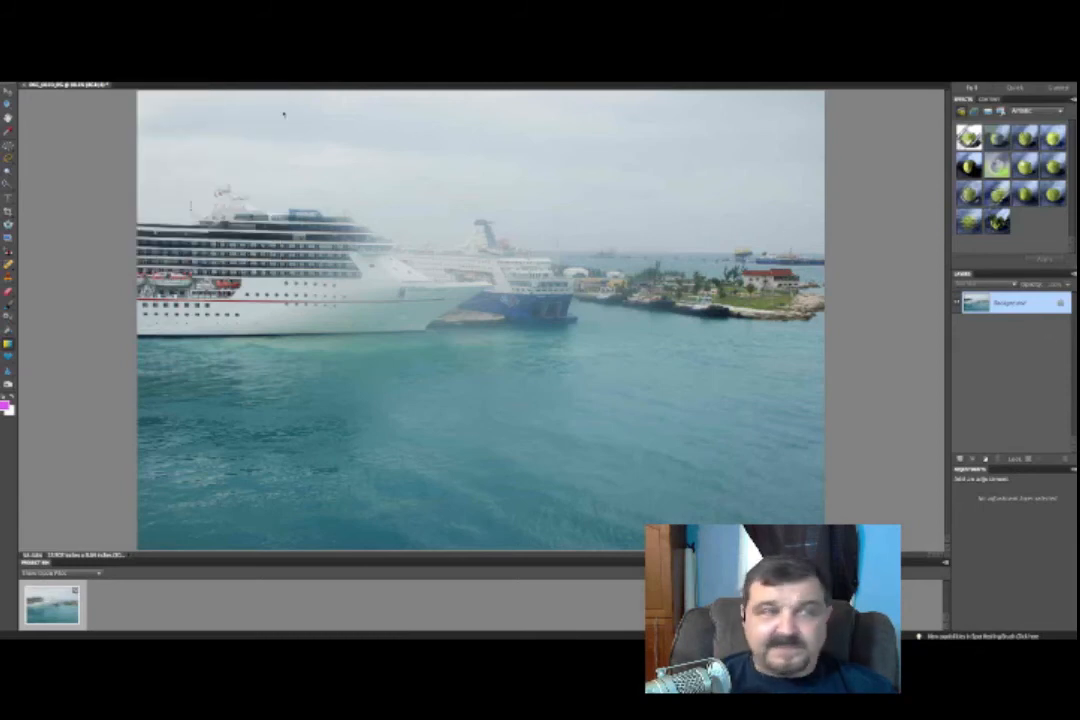
left_click(131, 39)
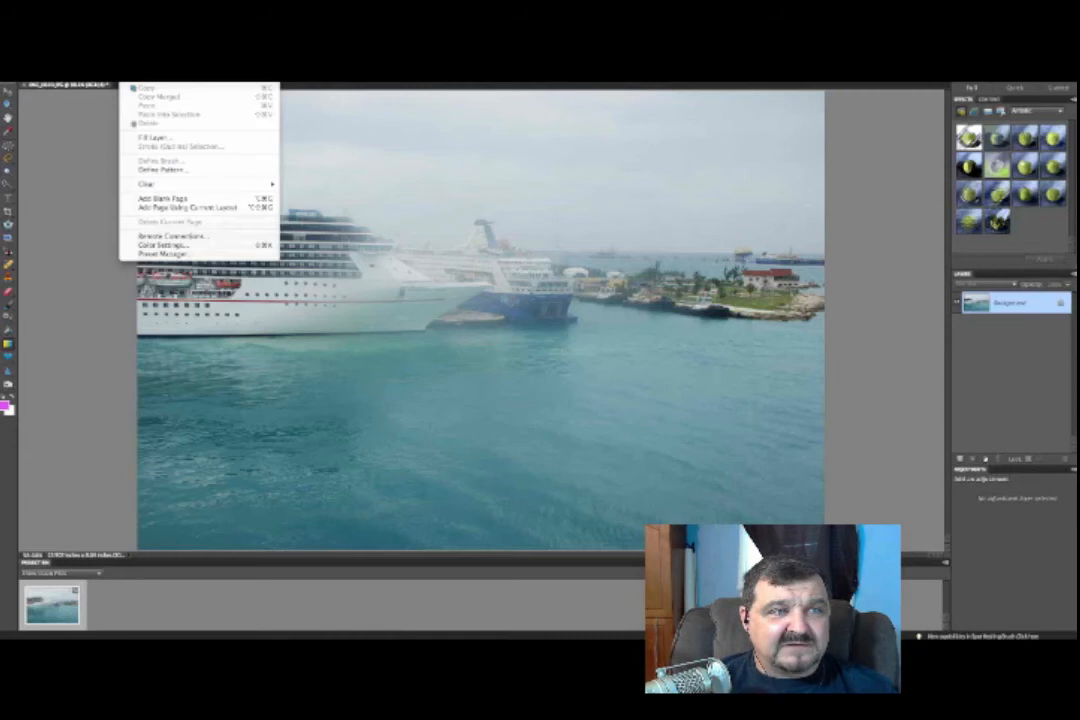
left_click(155, 58)
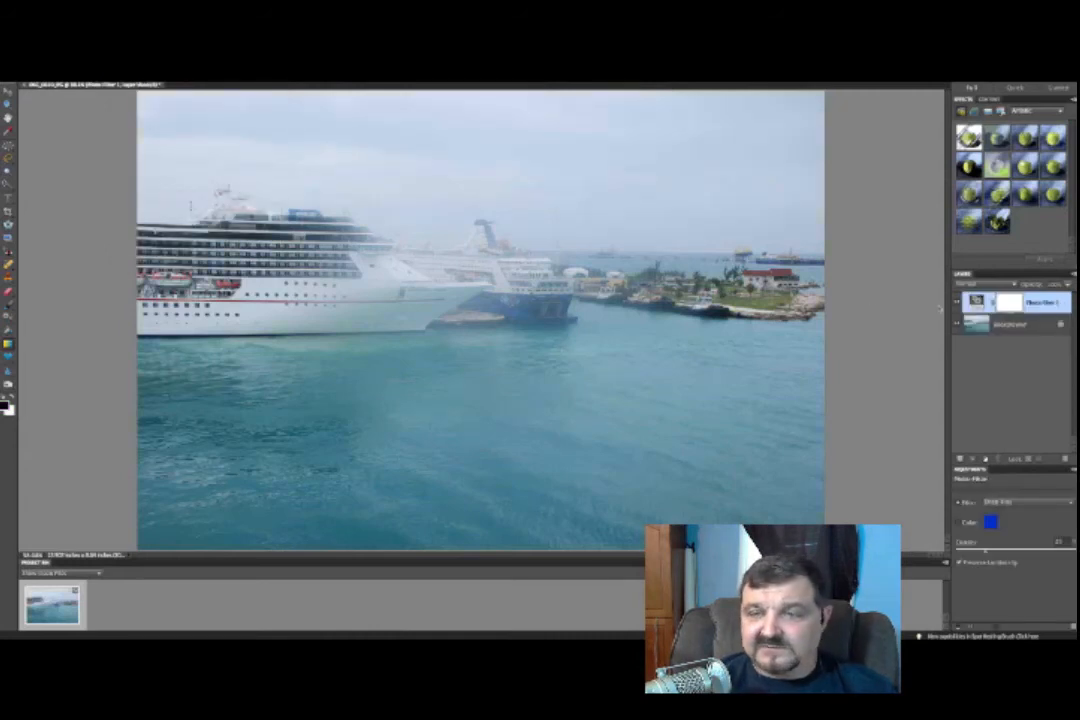
right_click(1040, 301)
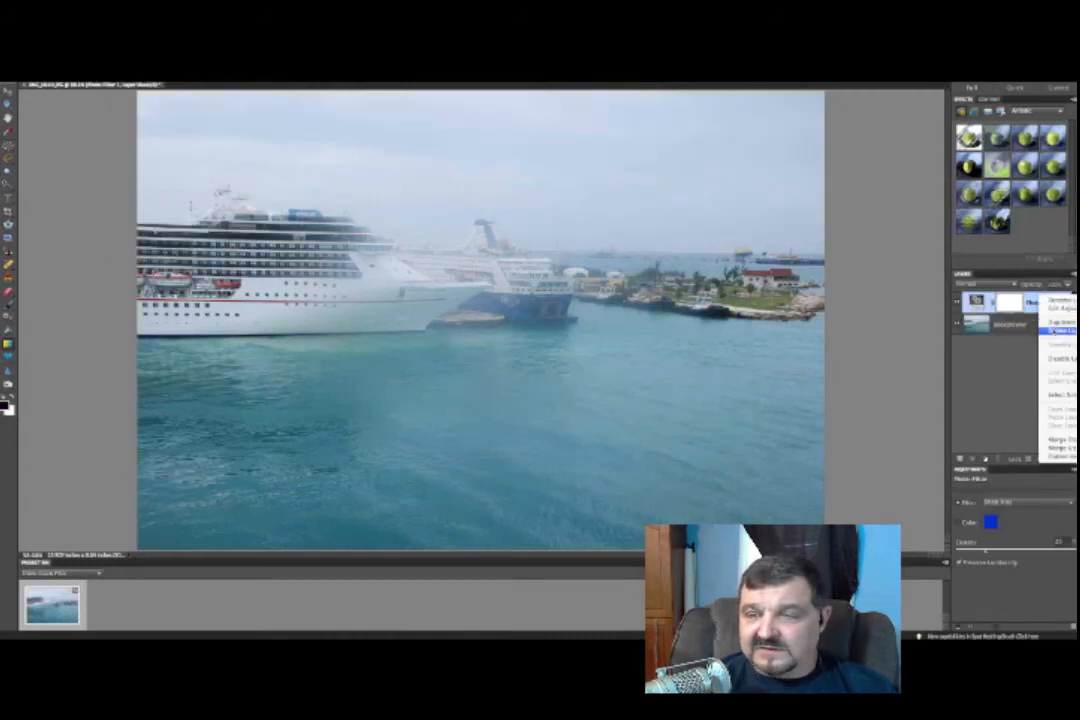
left_click(1058, 329)
key("Return")
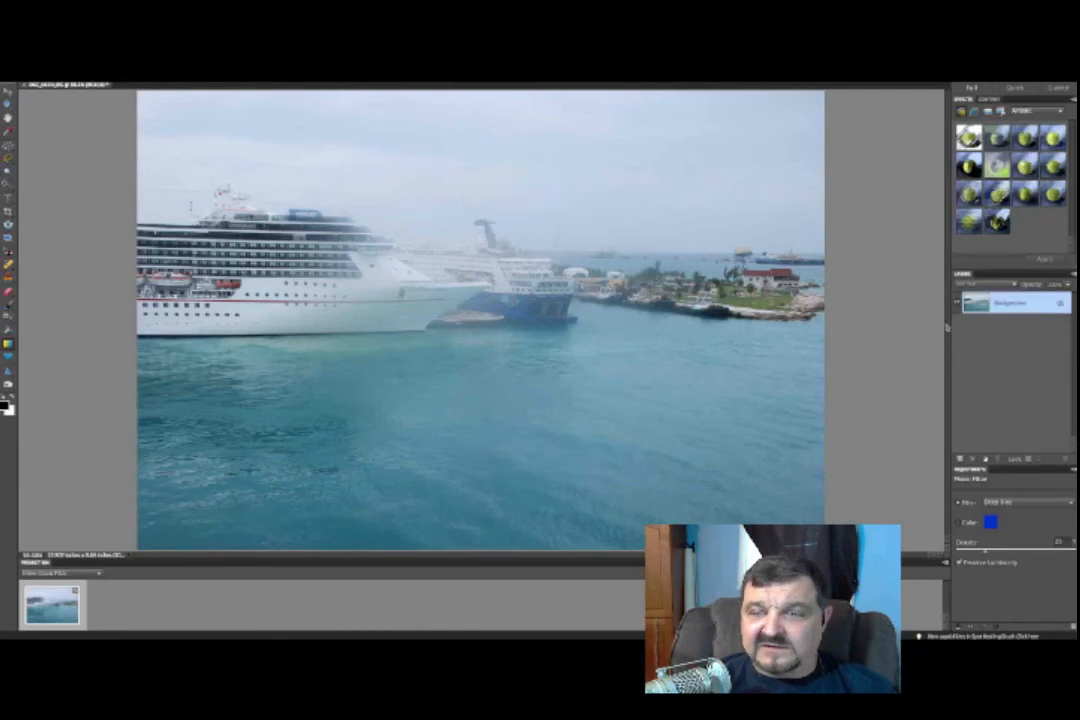
Duplicate the Background onto a new layer and make the original Background the active layer.
key("ctrl+j")
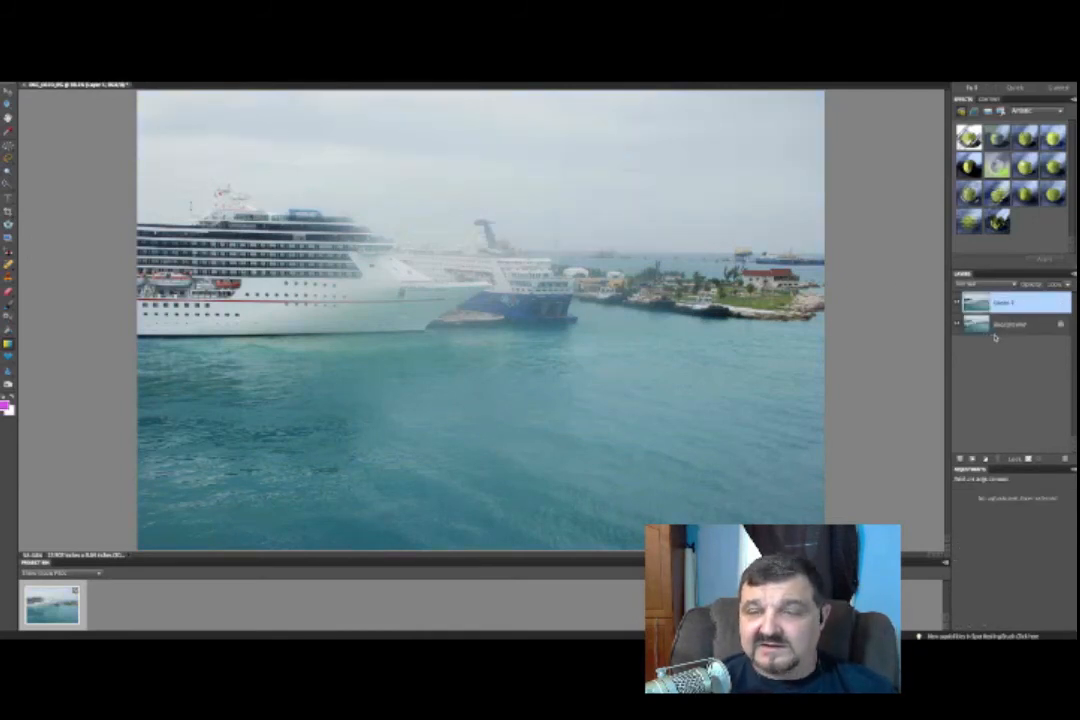
left_click(1002, 325)
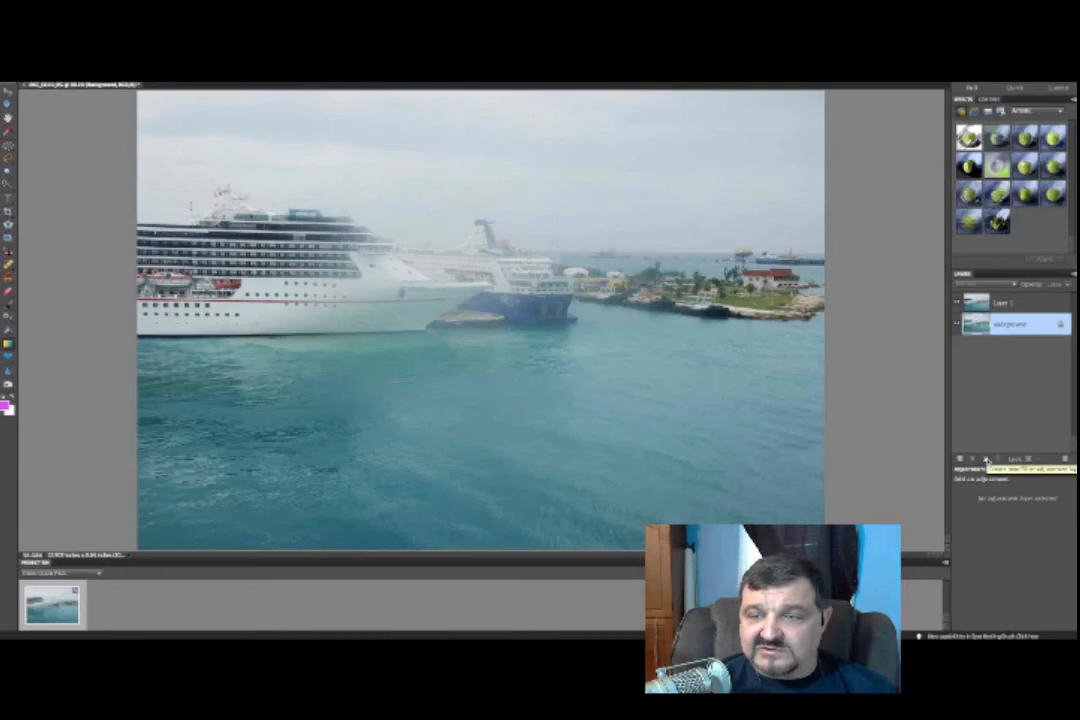
Add a Photo Filter adjustment layer between Background and Layer 1 and set its custom filter color to blue, hue about 241°.
left_click(987, 458)
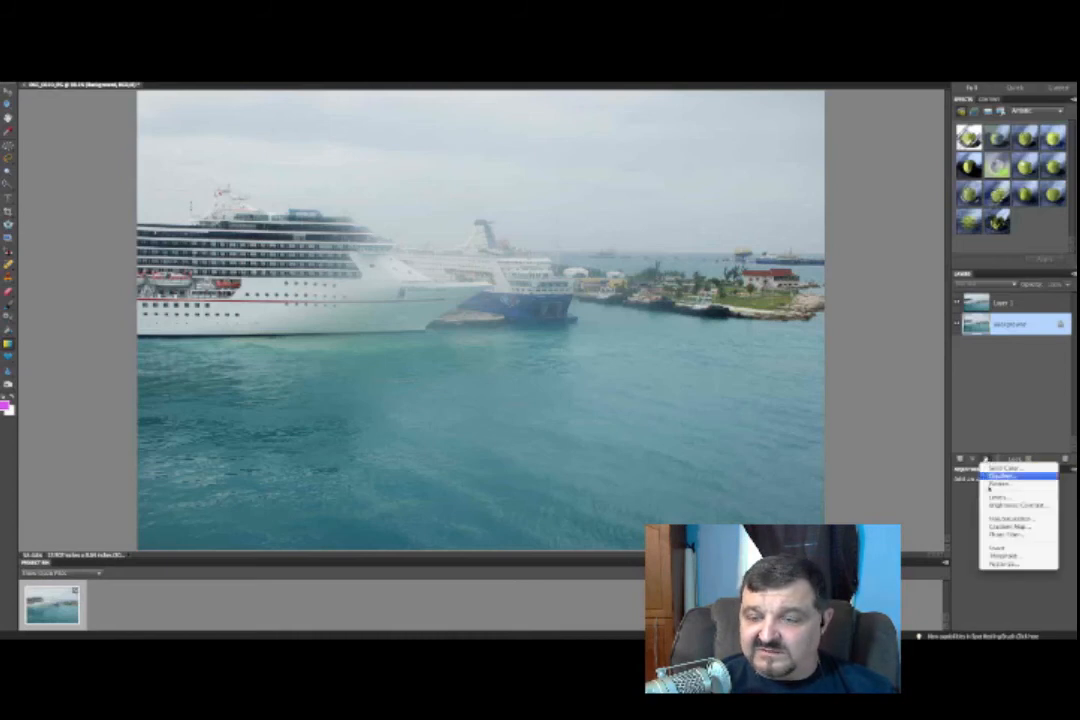
left_click(1003, 535)
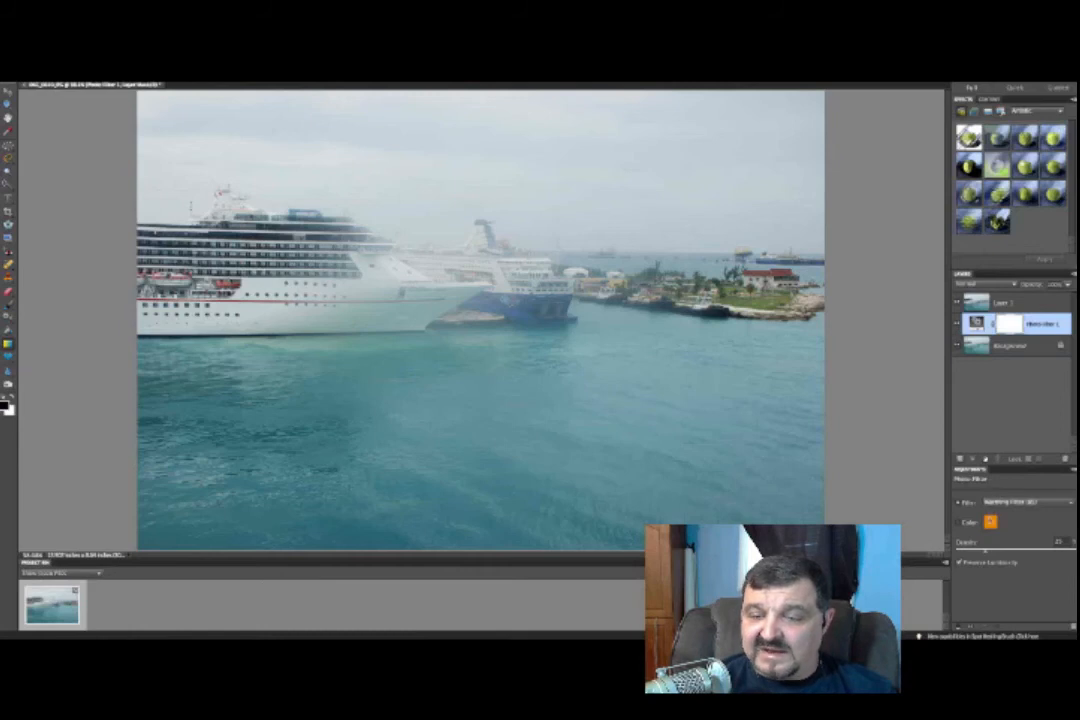
left_click(990, 521)
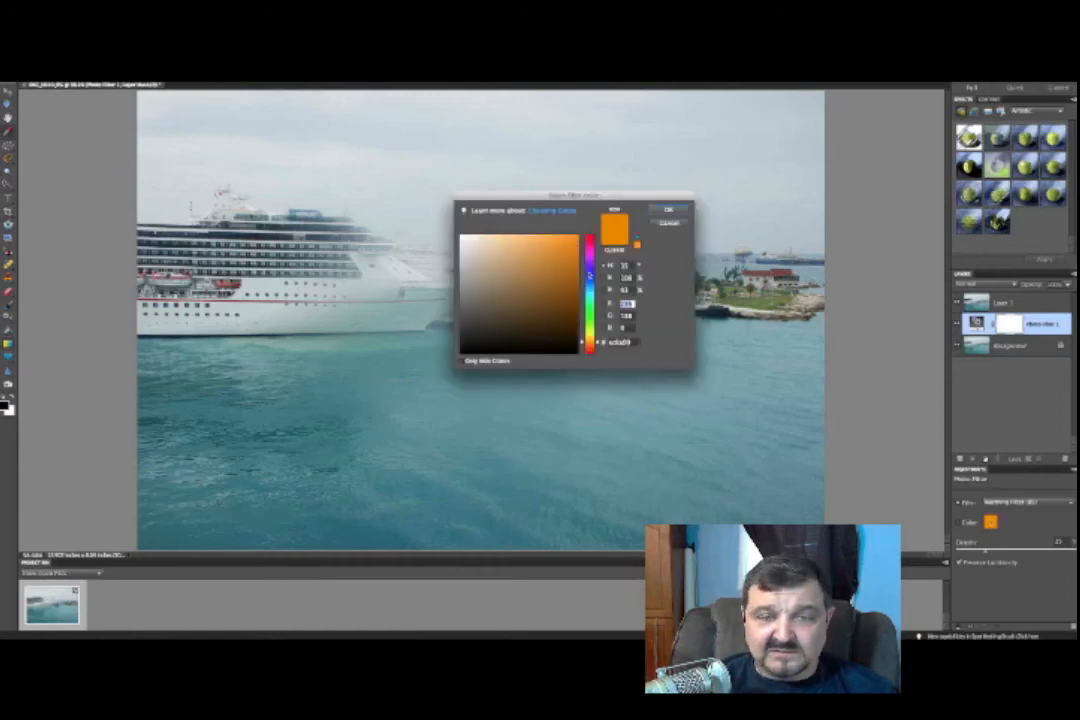
left_click(589, 276)
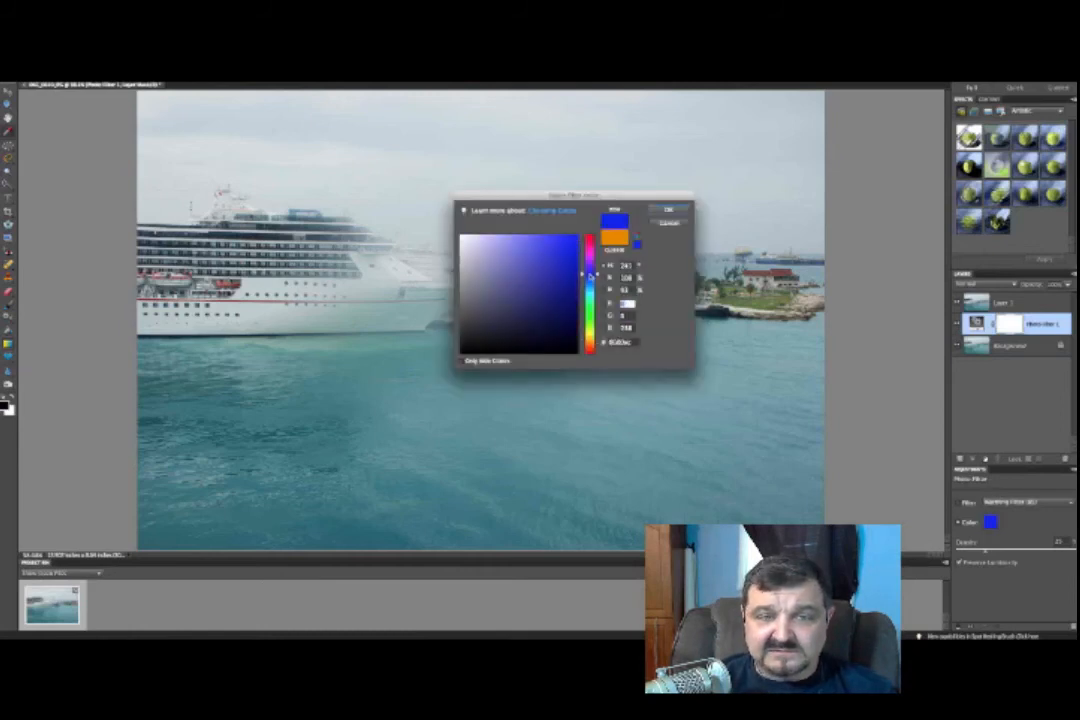
left_click(667, 210)
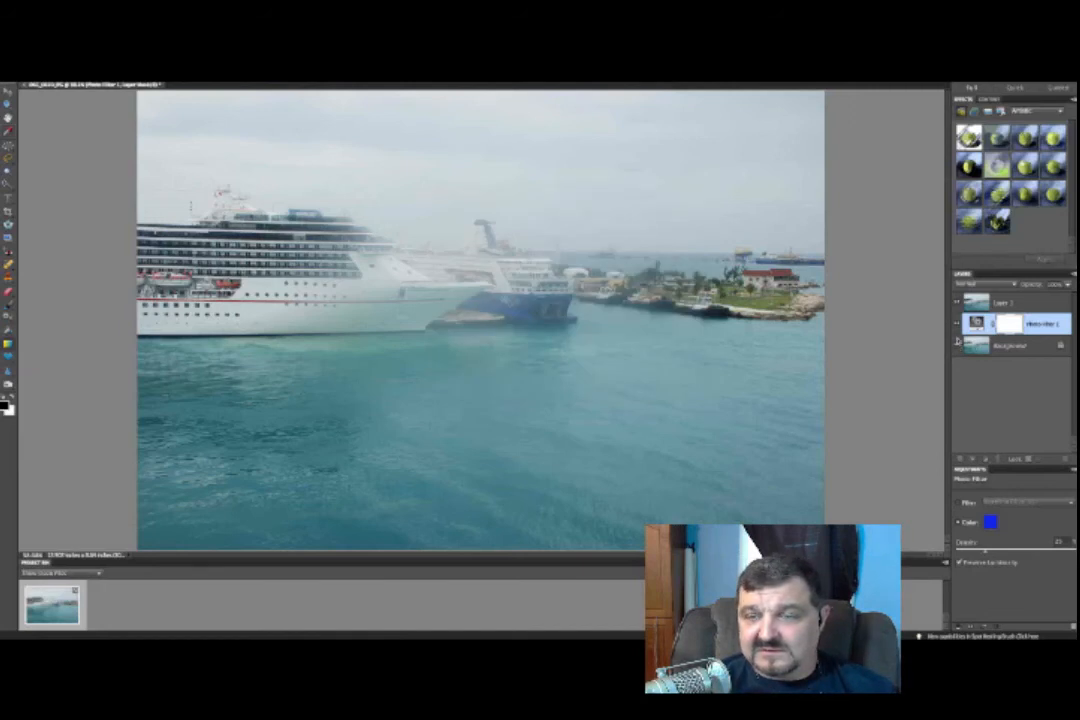
Select the Photo Filter layer's mask and paint black over part of its upper area.
left_click(958, 303)
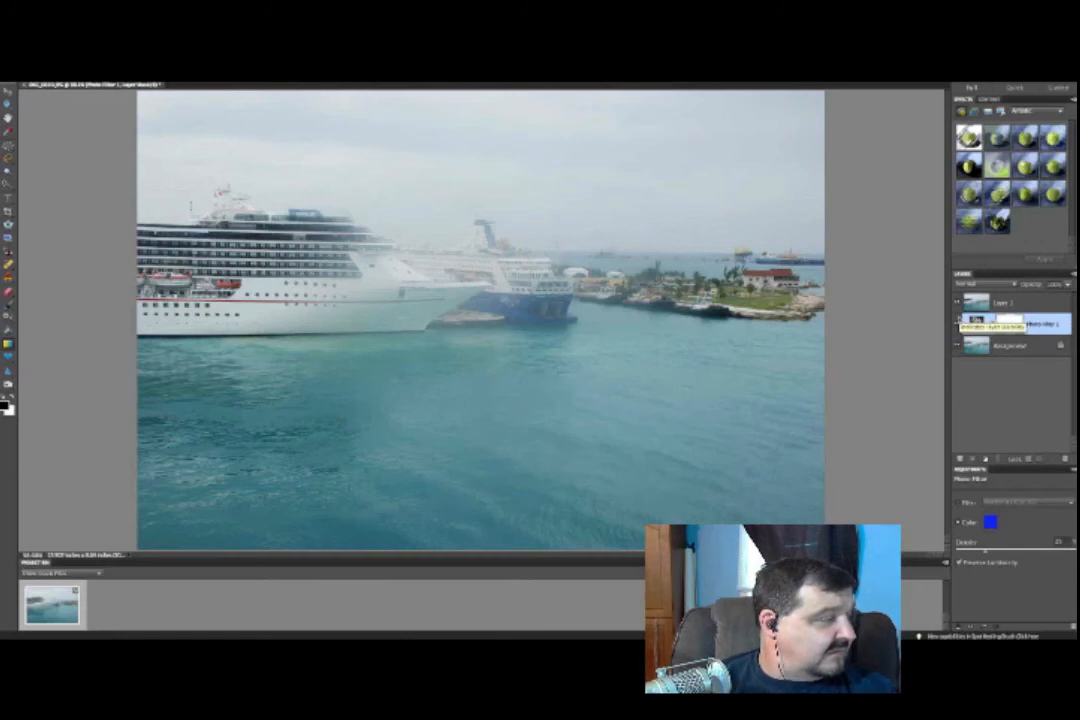
left_click(1010, 324)
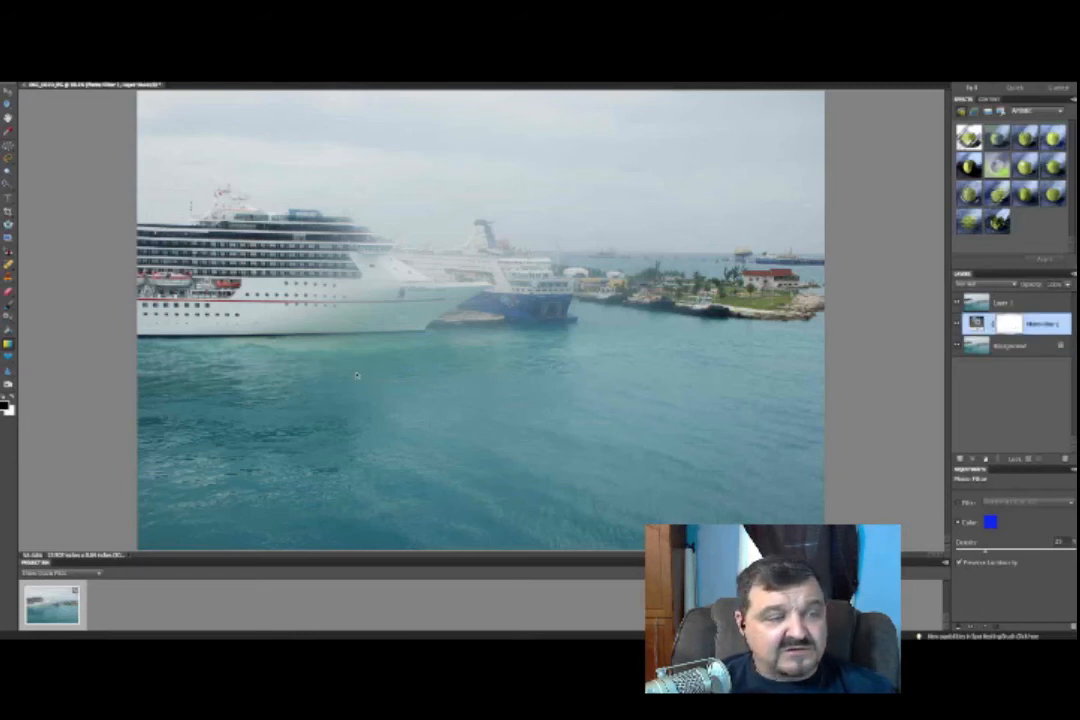
left_click(8, 291)
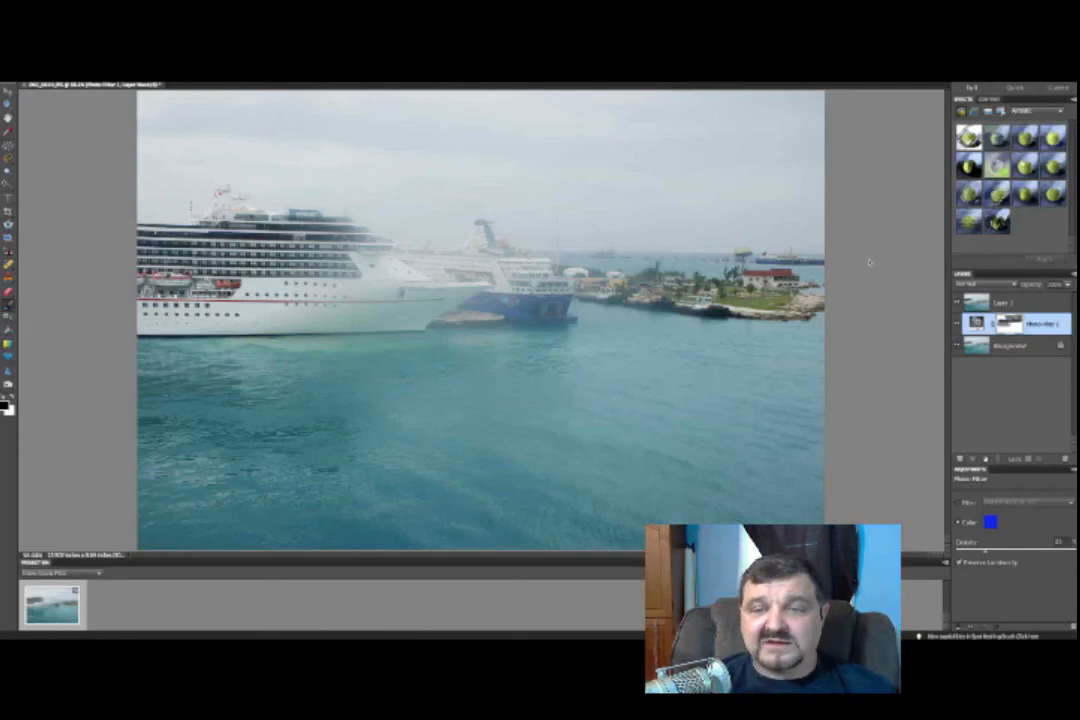
Delete the masked Photo Filter layer and the duplicate Layer 1, keeping only the Background layer.
right_click(1046, 325)
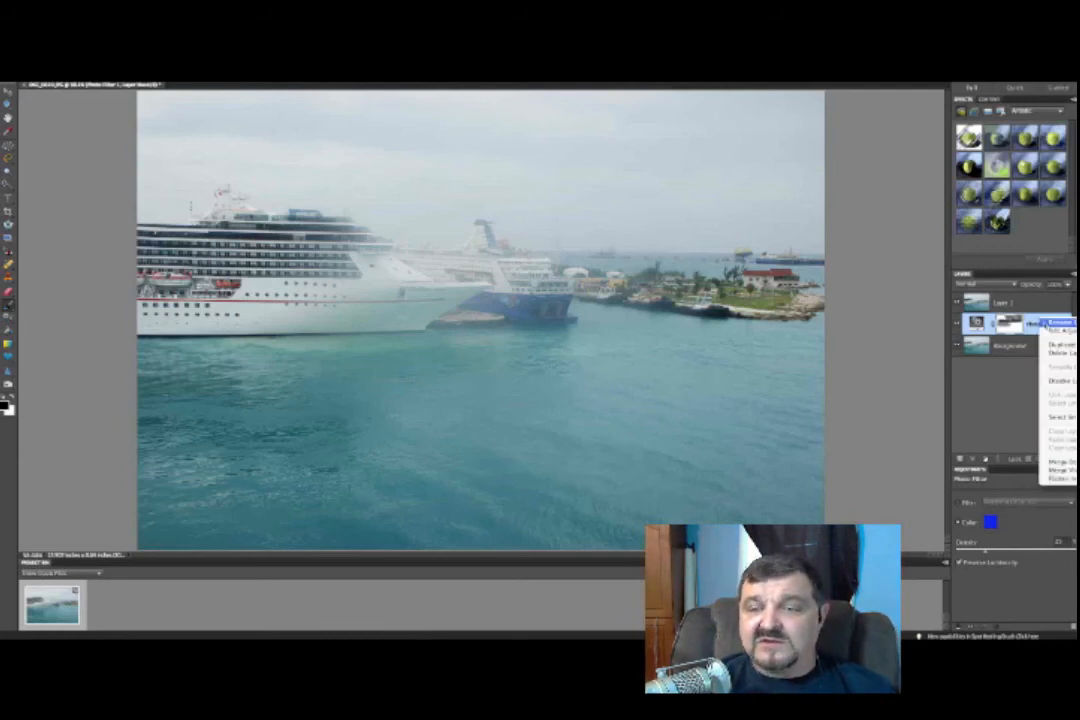
left_click(1051, 353)
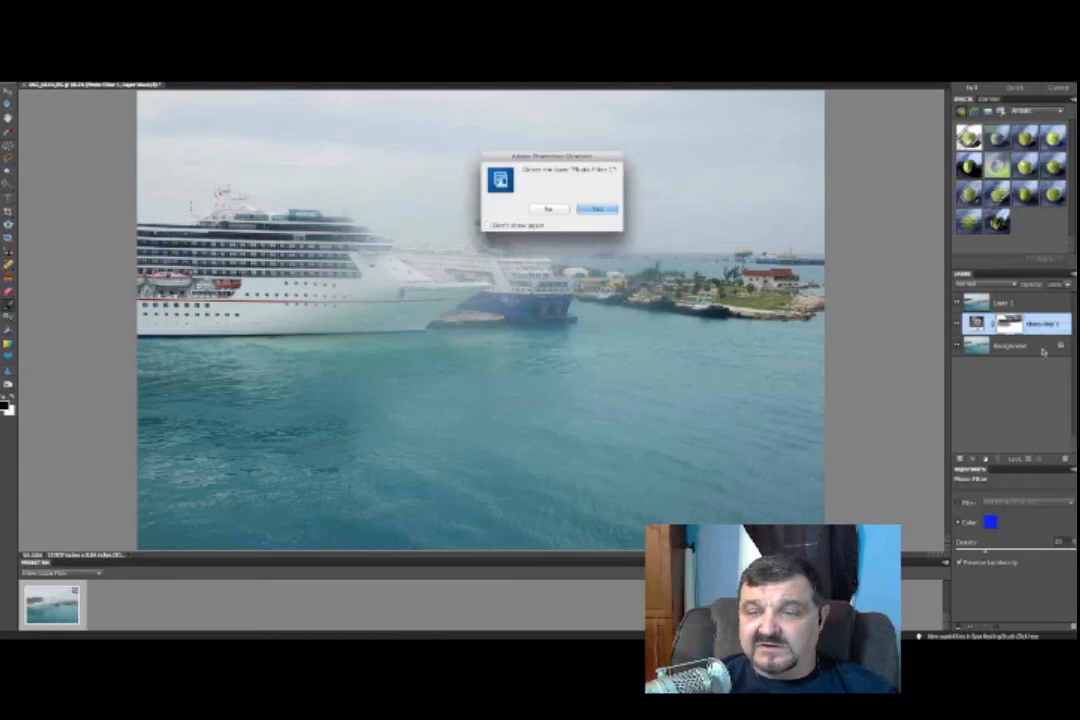
key("Return")
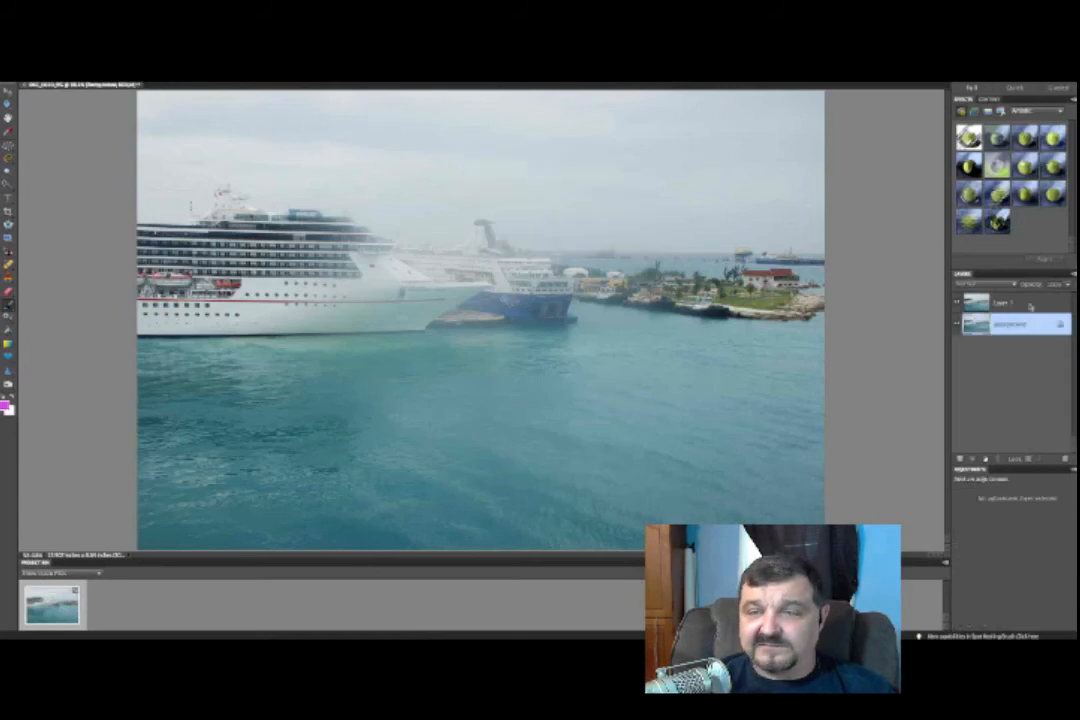
right_click(1028, 301)
left_click(1050, 331)
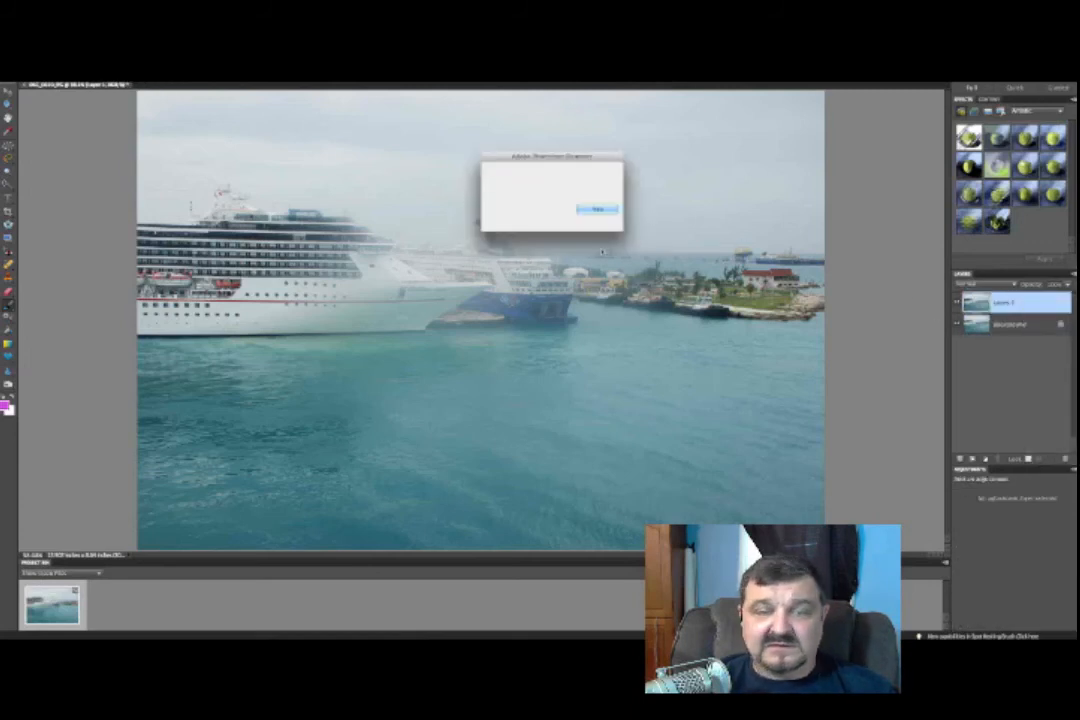
key("Return")
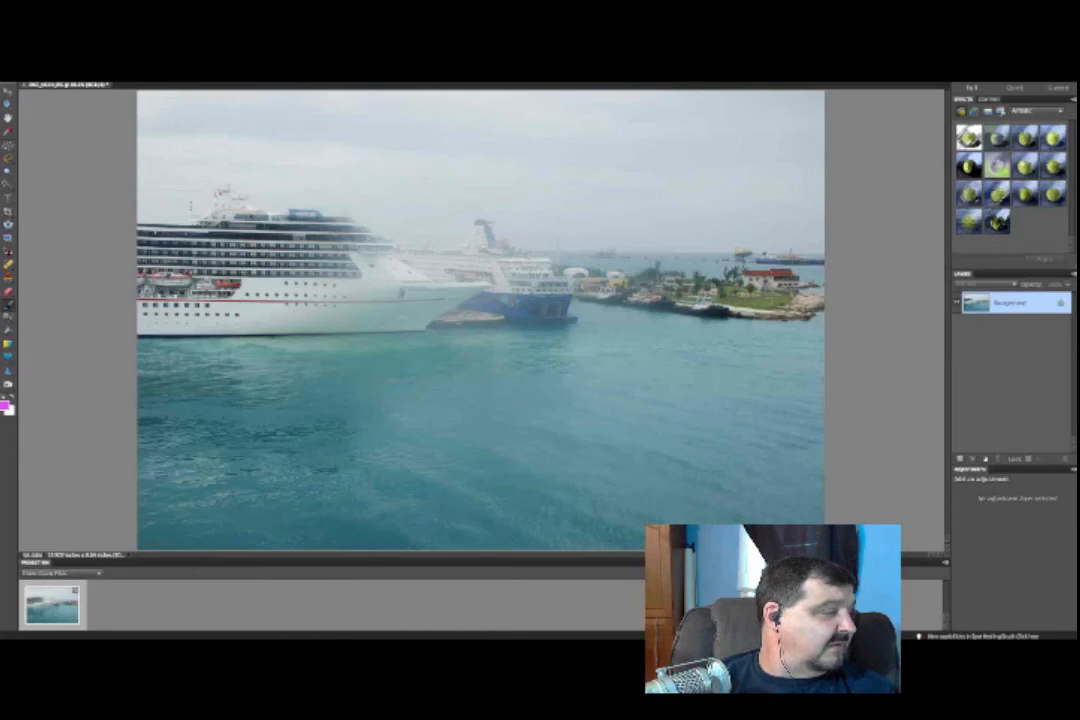
Switch to the chat room window and bring it over the photo to read the messages.
left_click_drag(5, 90, 842, 90)
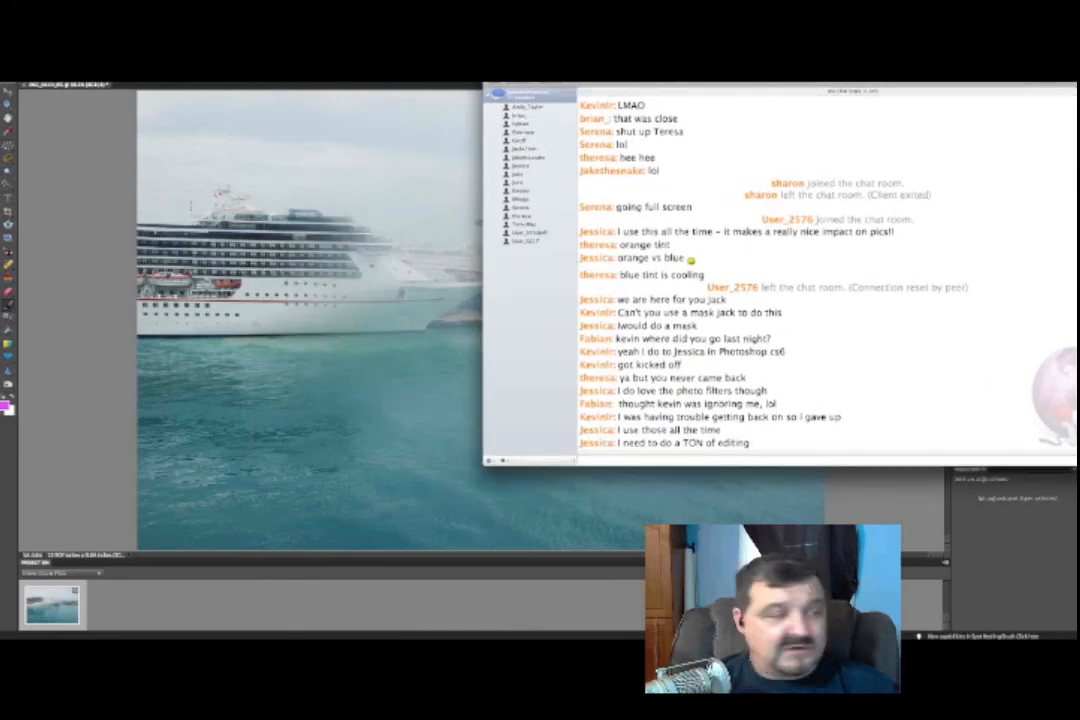